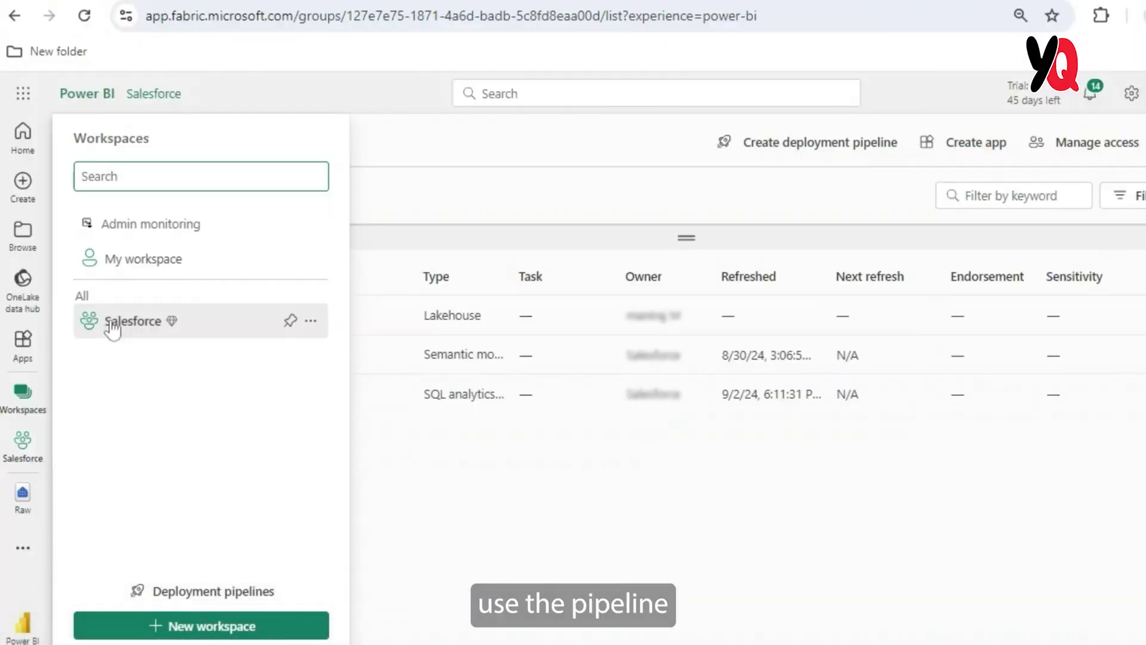
- In the Salesforce workspace, create a Data pipeline named salesforce_data_migration_pipeline from the full item list
click(111, 325)
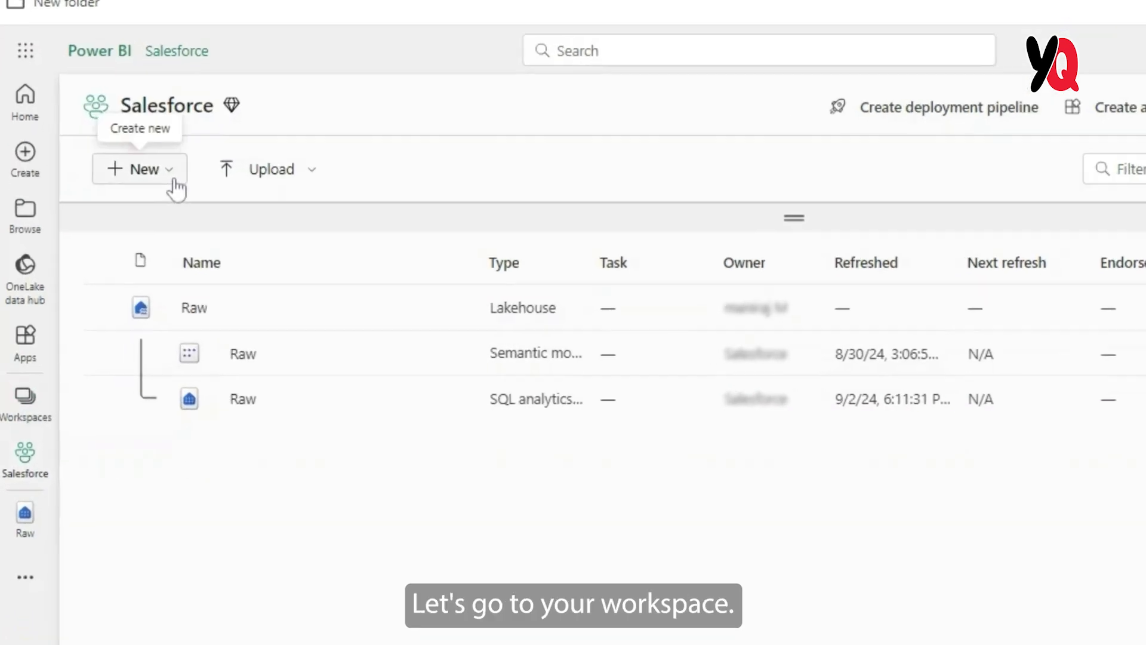
click(176, 179)
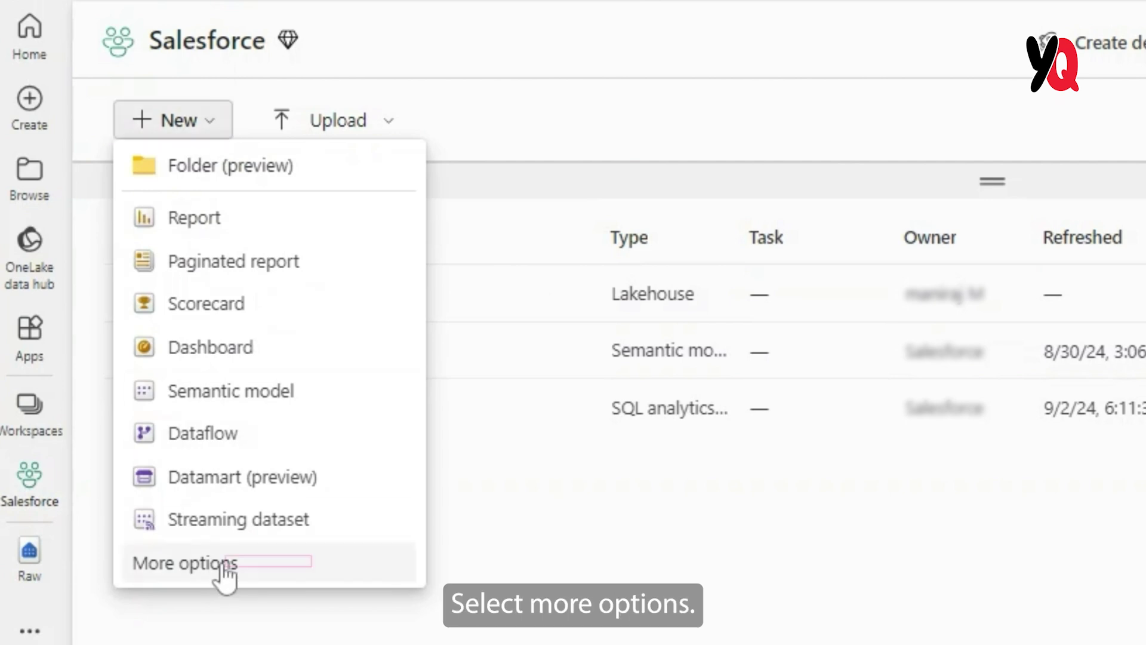
click(225, 579)
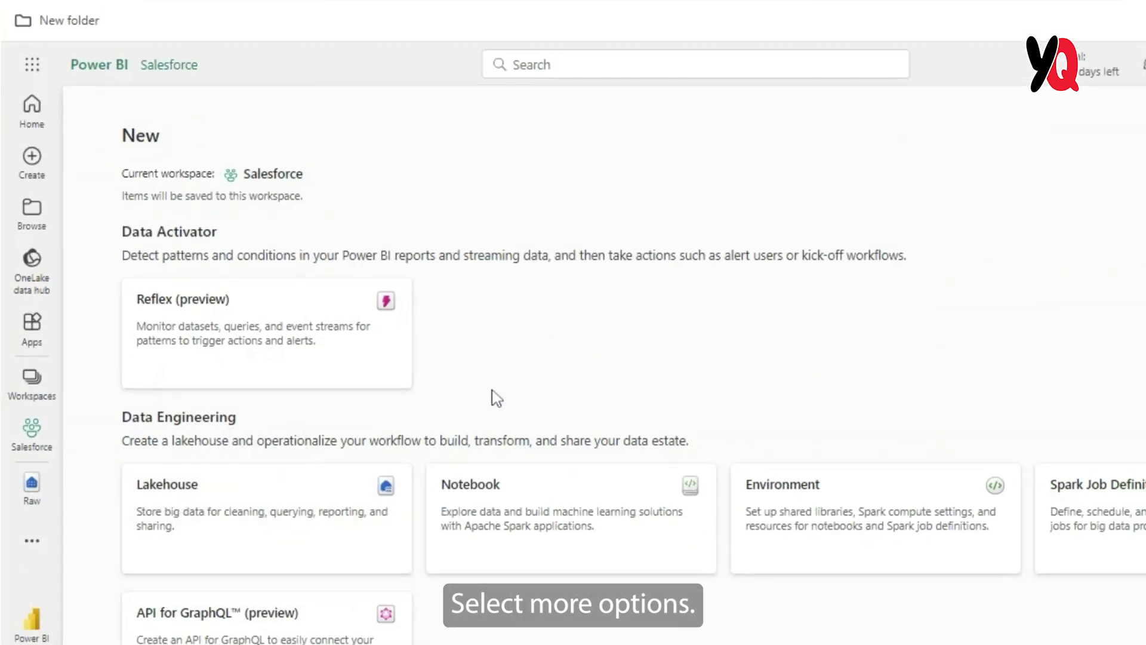
scroll(534, 406, down, 2)
scroll(725, 264, down, 6)
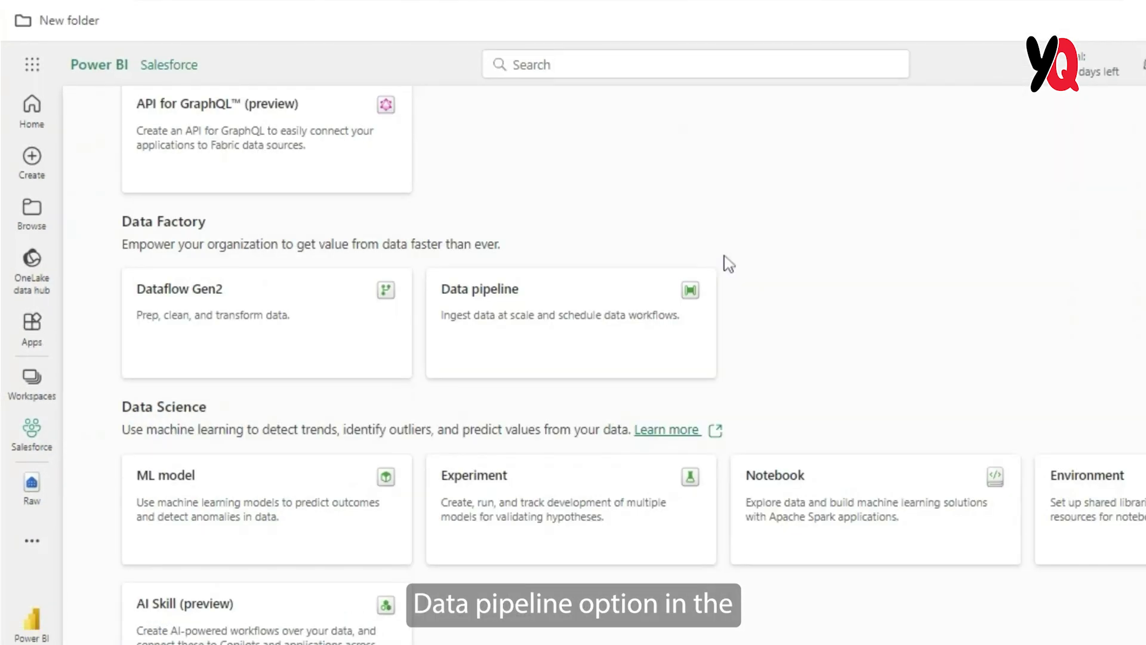
click(535, 322)
text(salesforce_data_migration_pipeline)
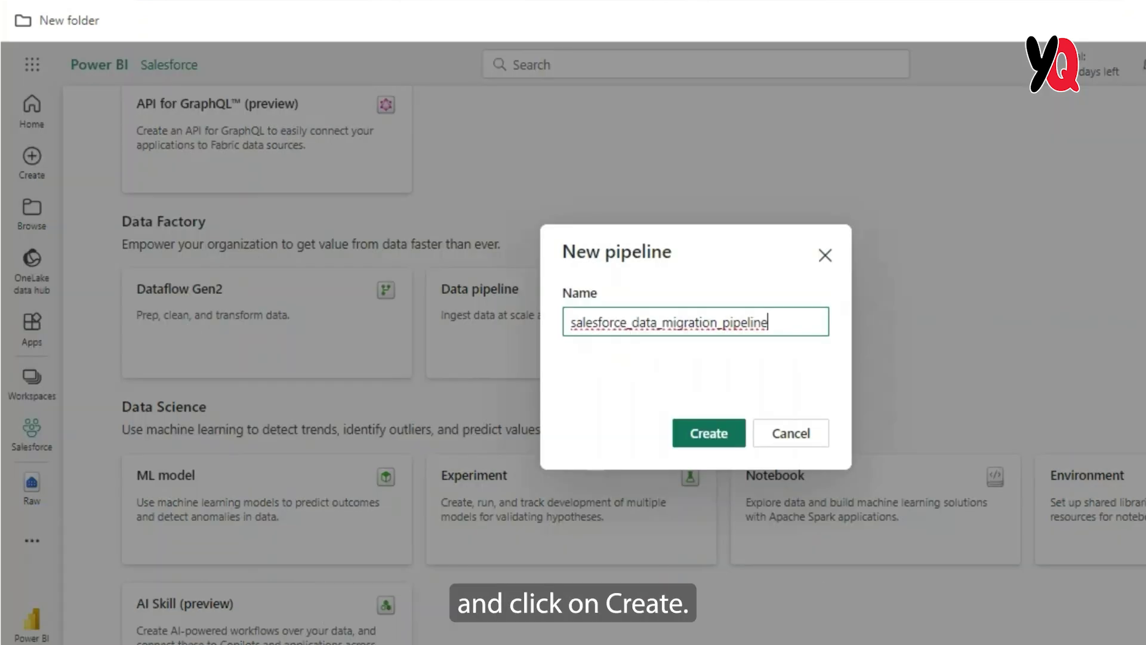
key(Return)
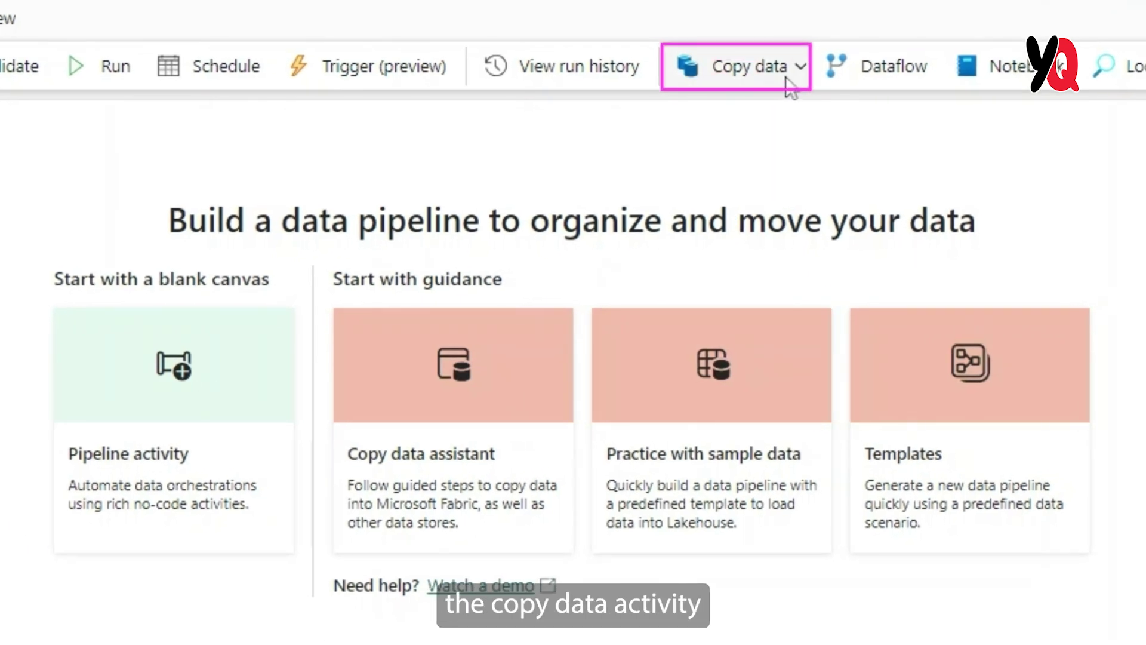
- Place a Copy data activity at the top centre of the canvas and select its name for editing
click(801, 68)
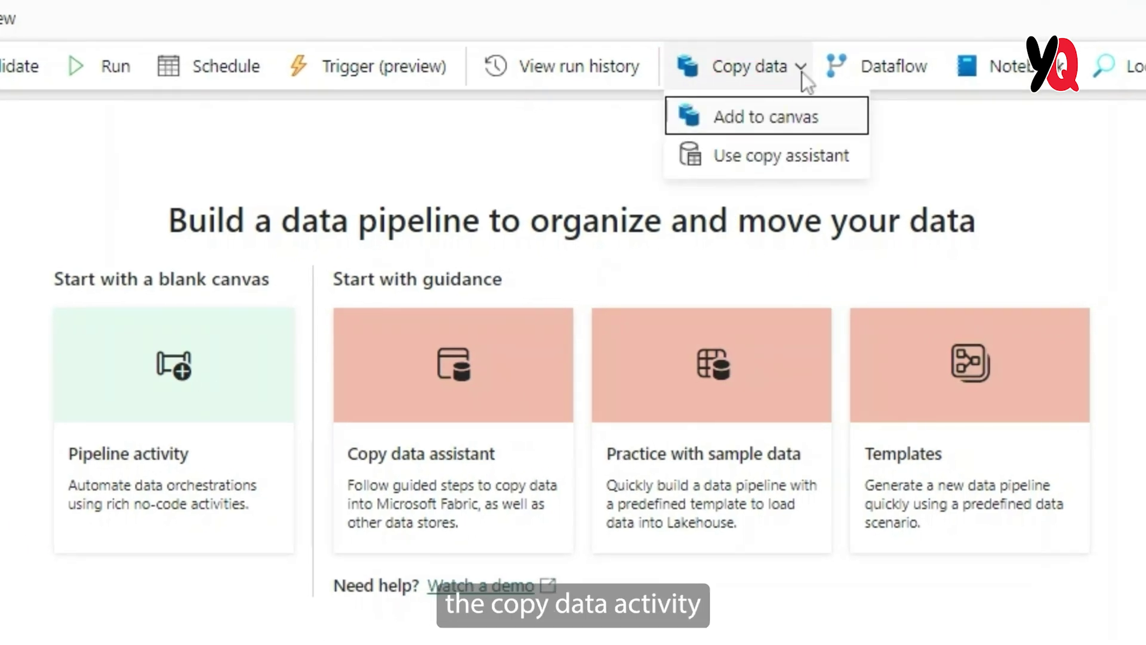
click(789, 123)
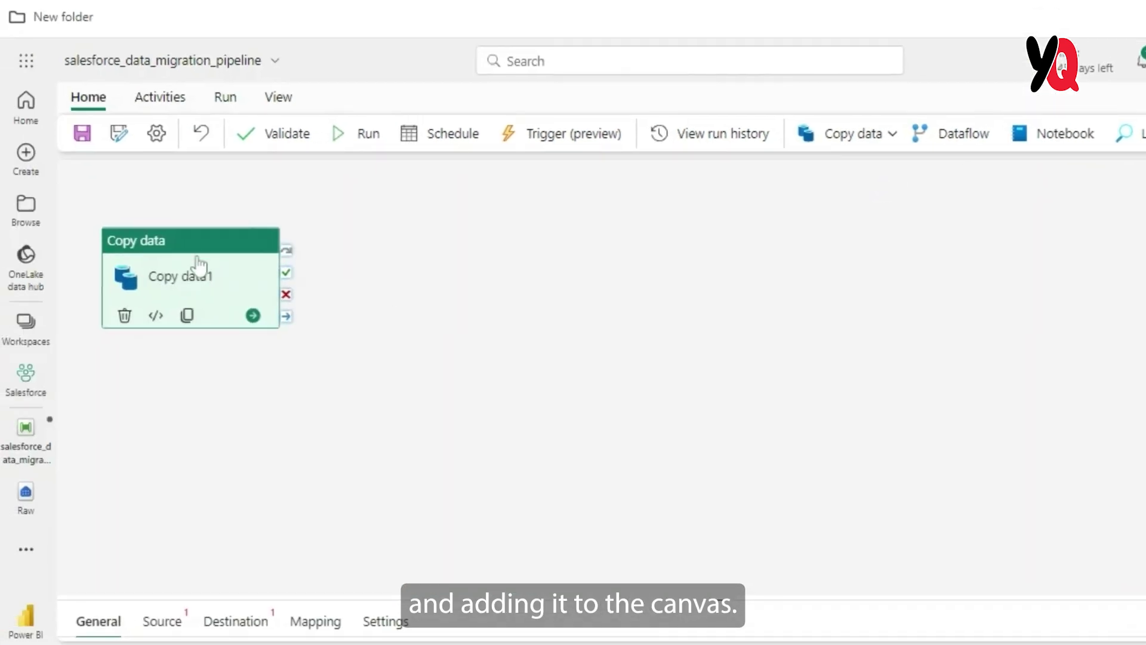
drag(199, 261, 650, 215)
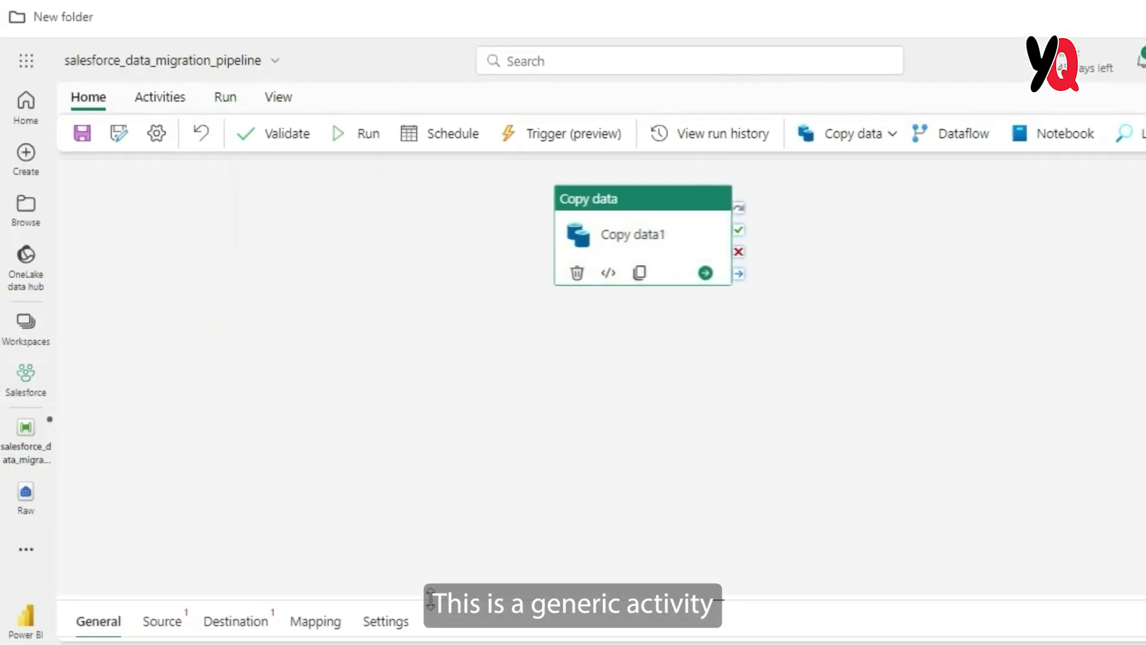
drag(430, 599, 422, 323)
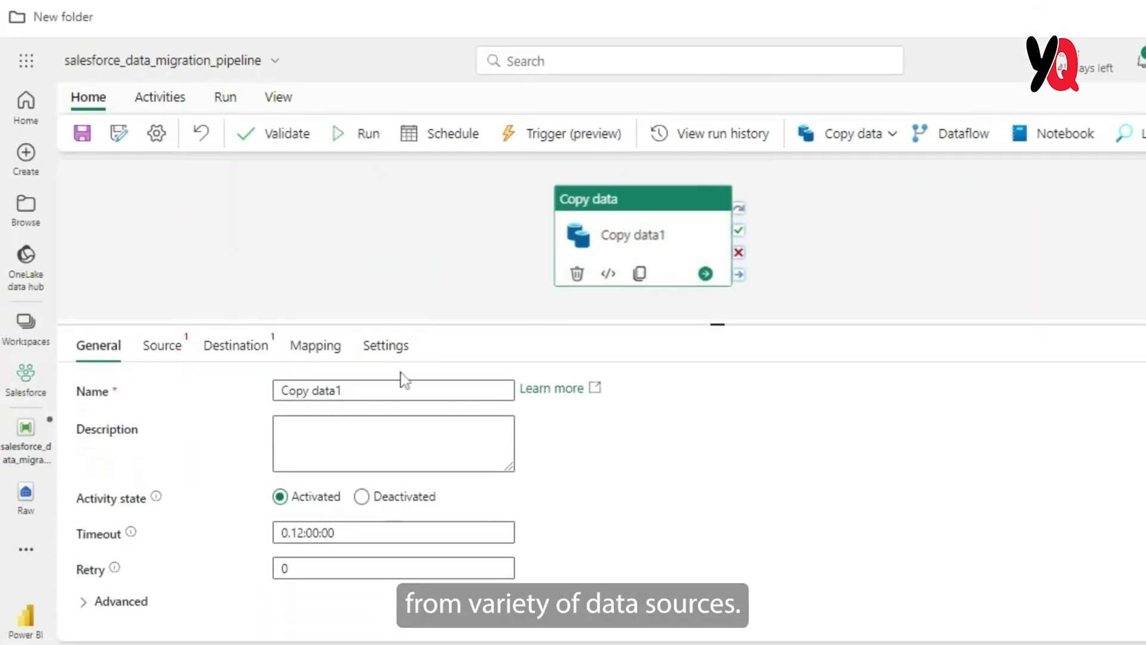
click(341, 390)
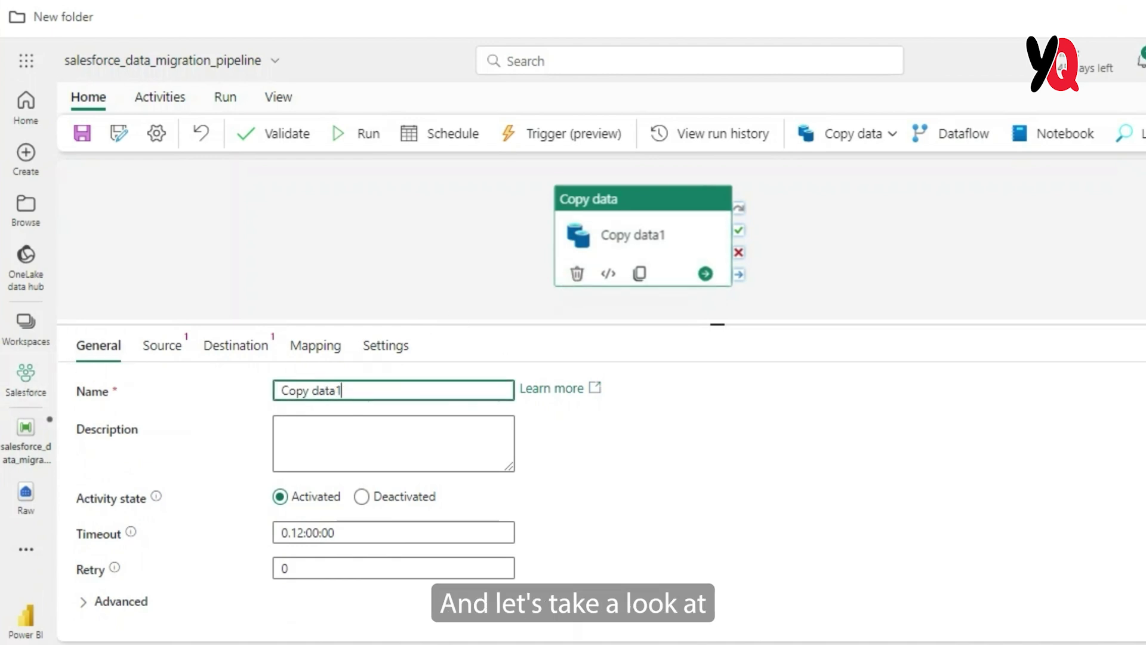
key(ctrl+shift+Left)
key(ctrl+shift+Left)
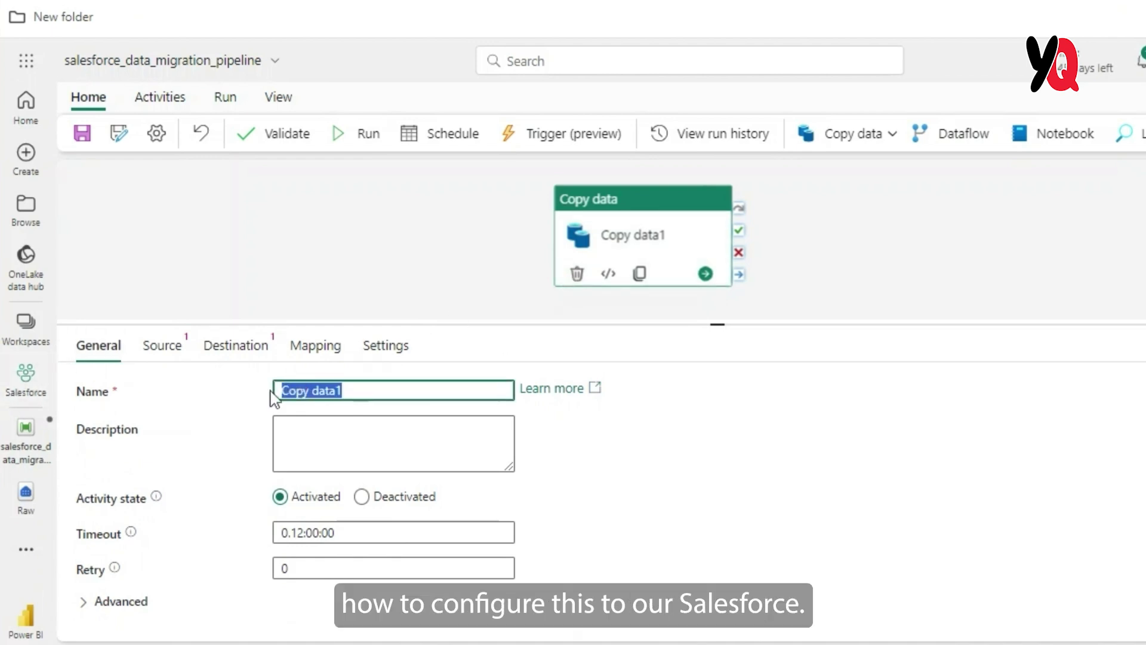
- Name the activity migration_copy_data and connect its source to Salesforce objects through a signed-in account
text(migration_copy_data)
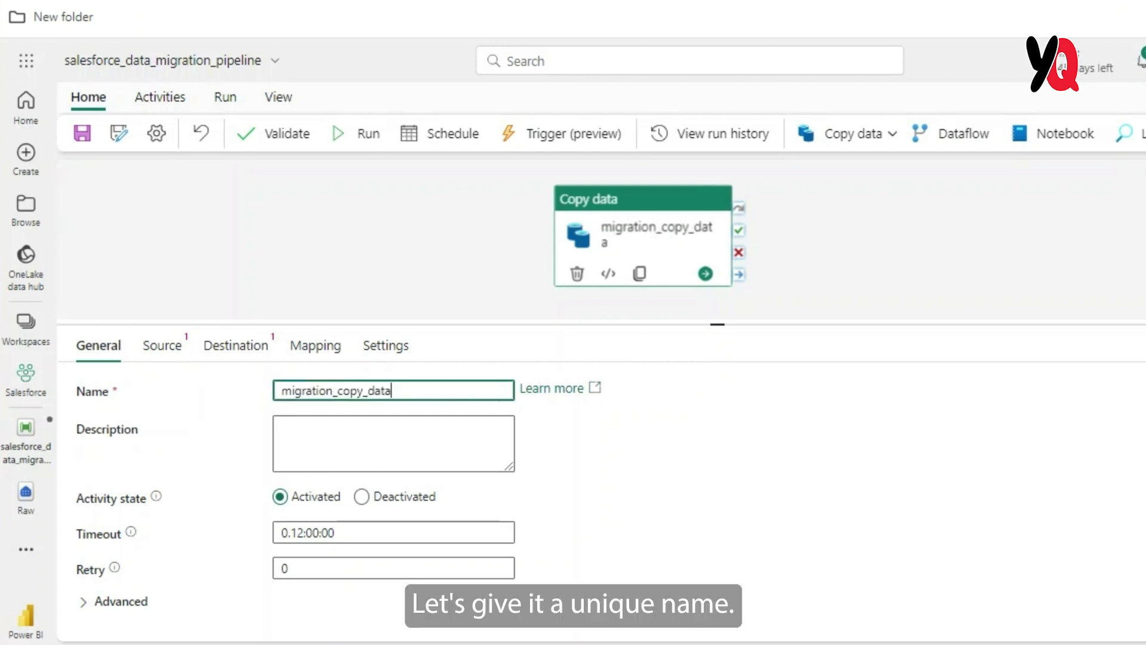
click(162, 345)
click(436, 395)
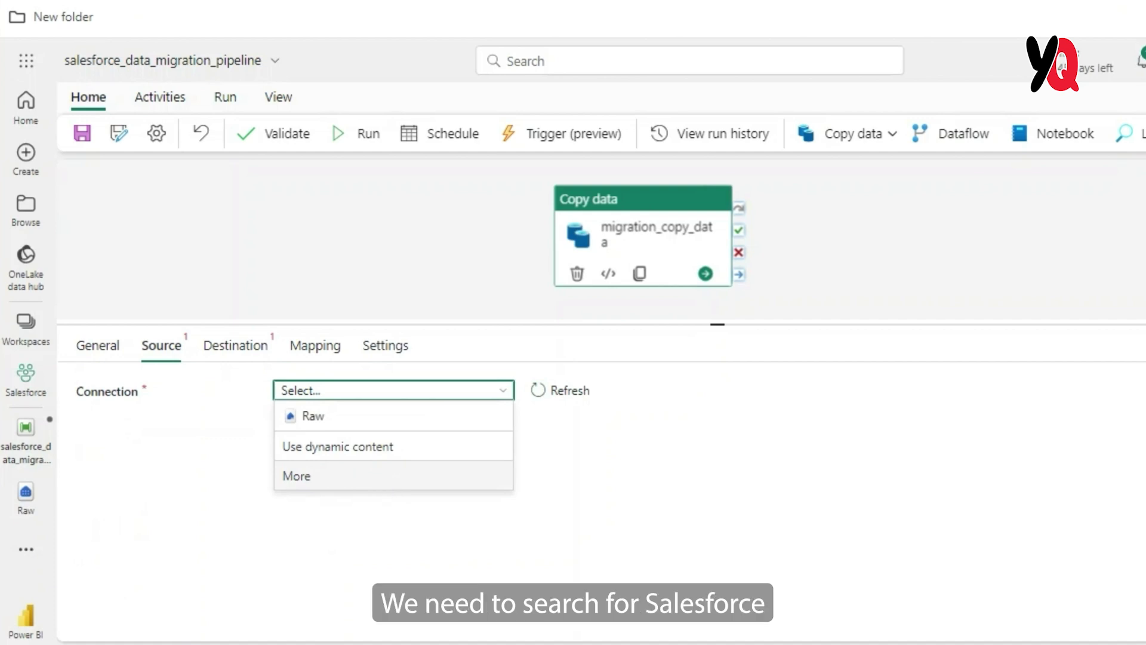
click(297, 476)
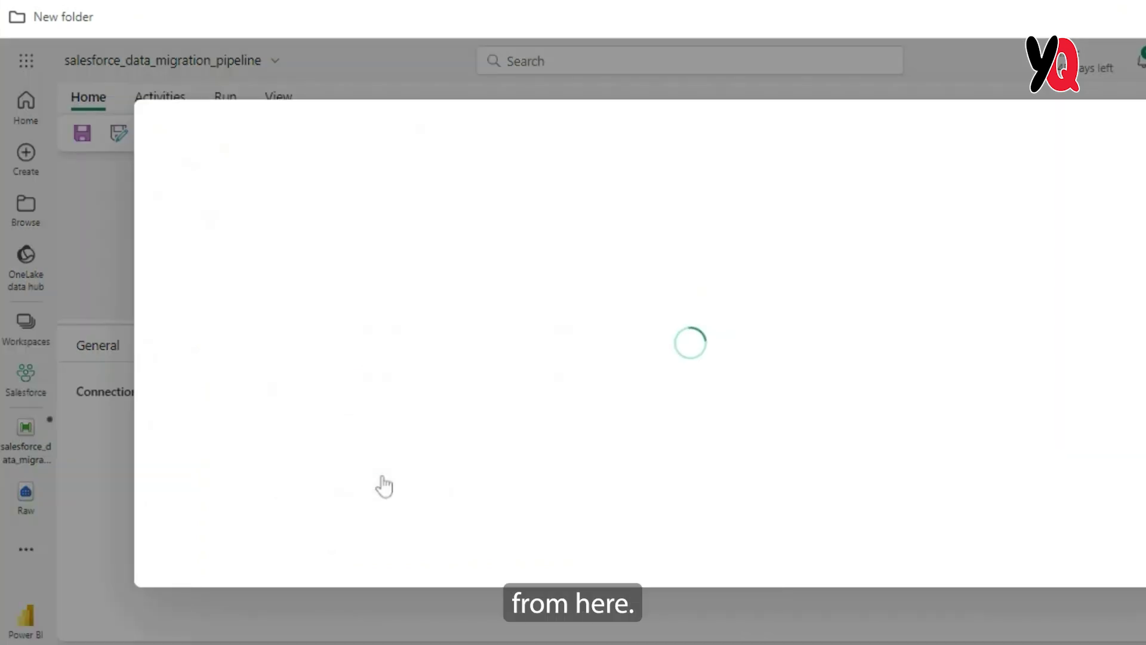
text(sa)
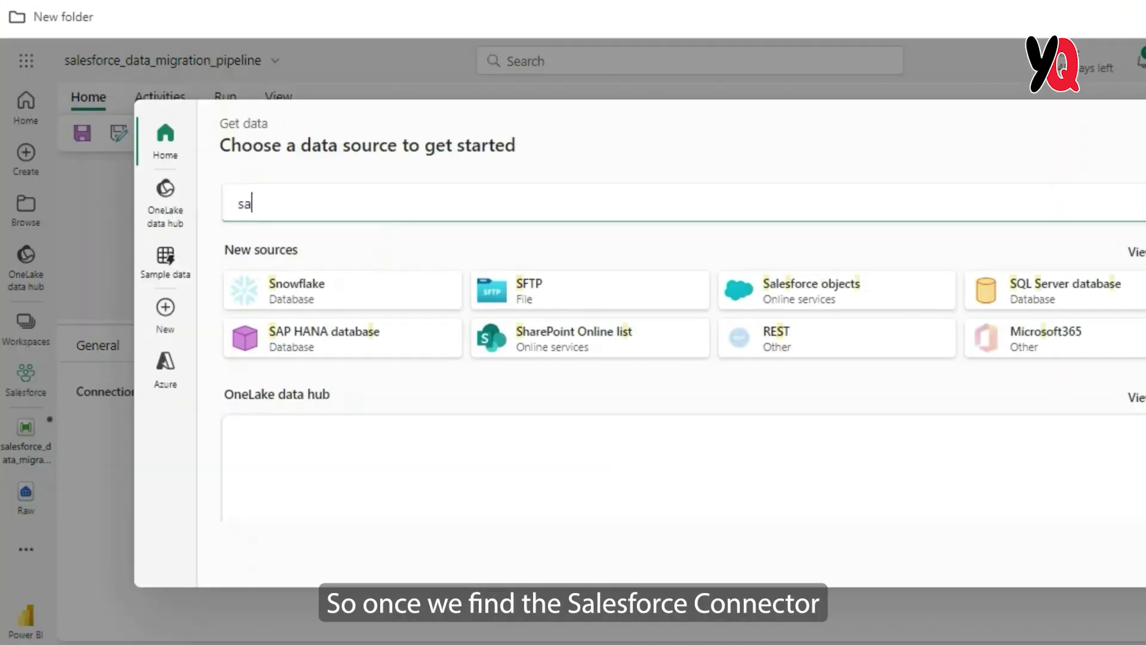
text(lesforce)
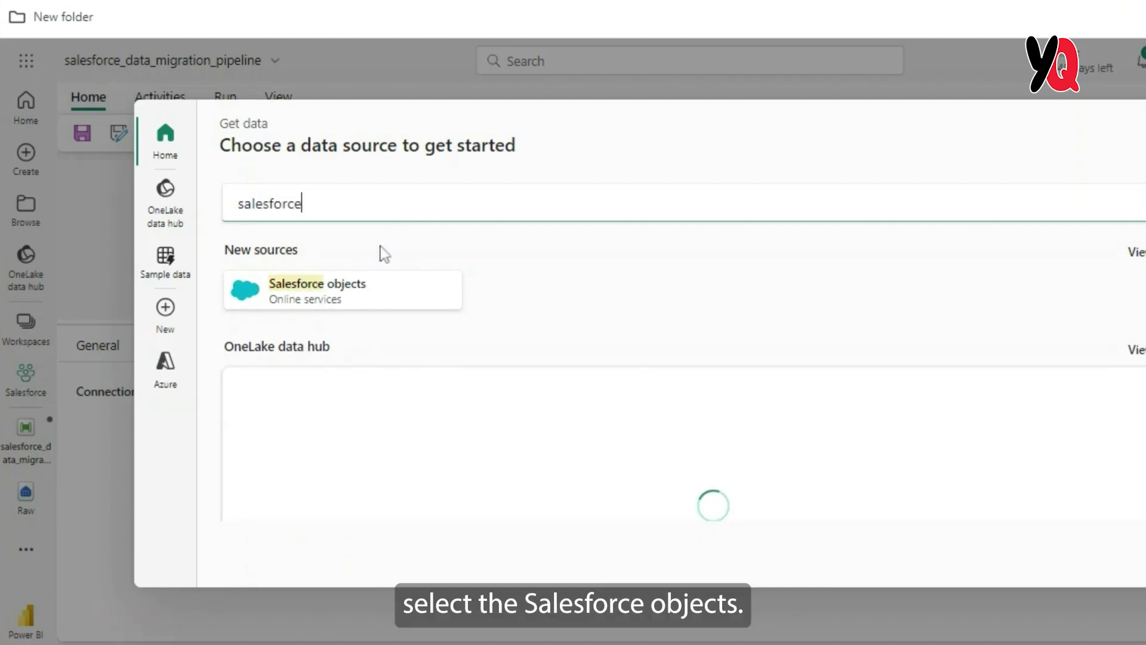
click(349, 301)
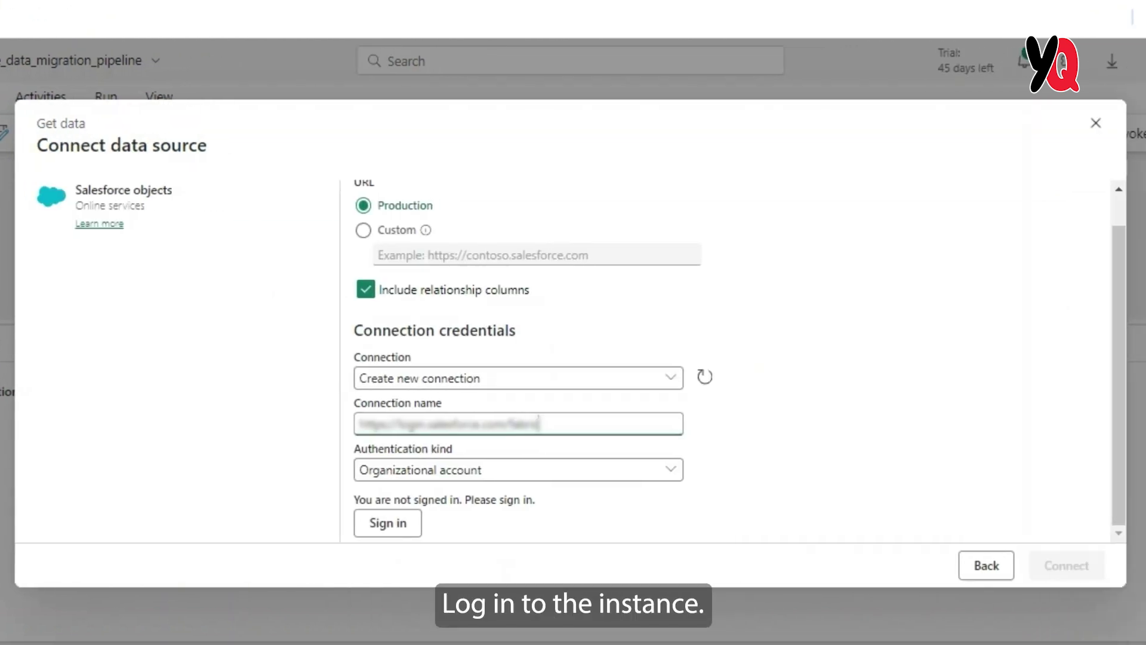
click(384, 524)
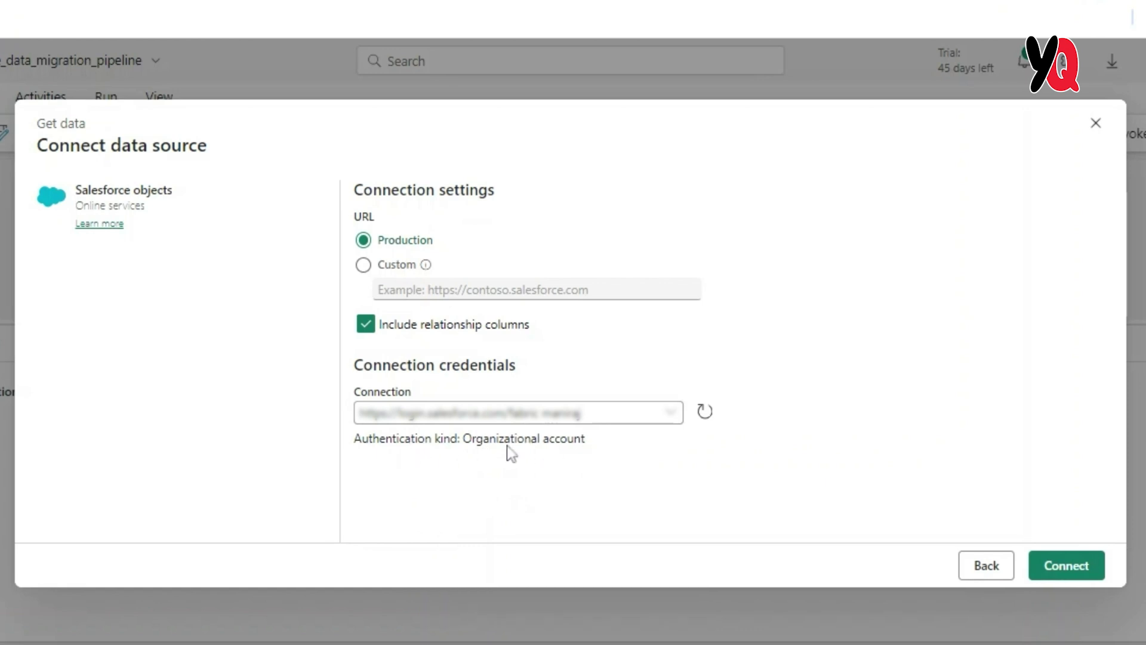
click(1092, 569)
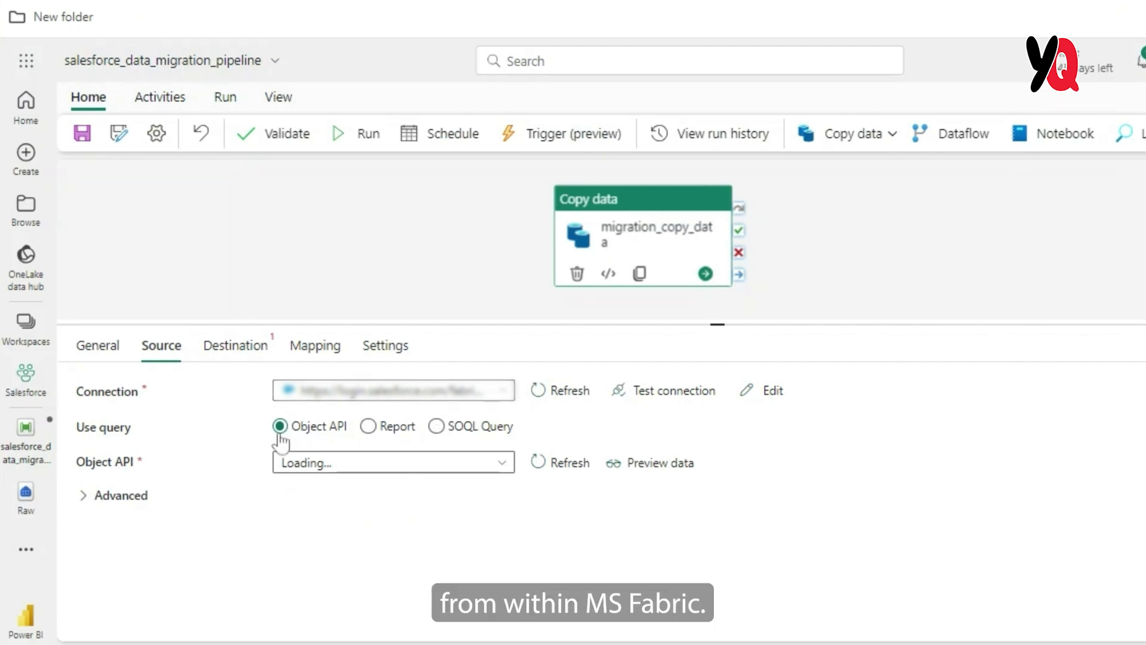
- Set the source Object API to Account, preview its rows, then close the preview
click(500, 465)
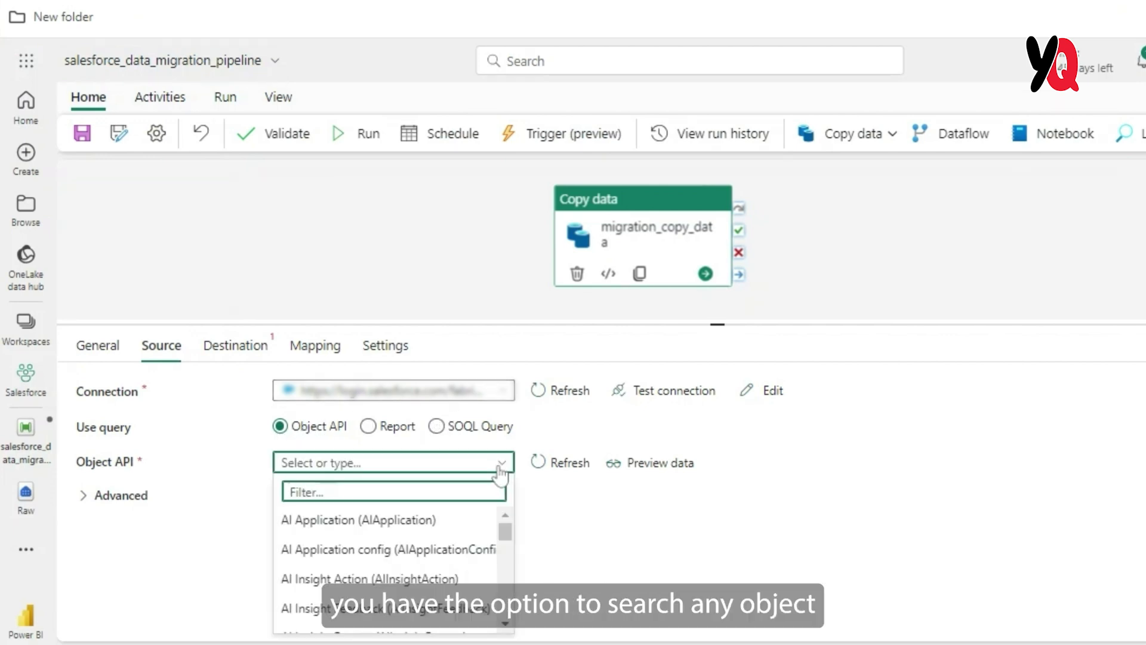
text(acc)
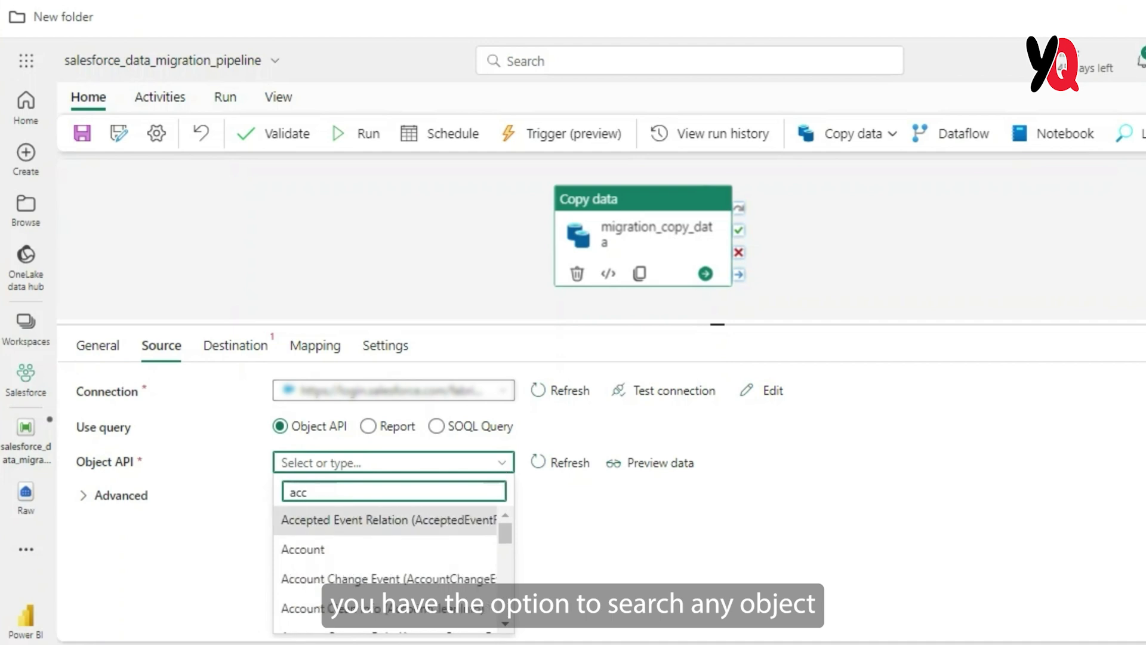
text(ount)
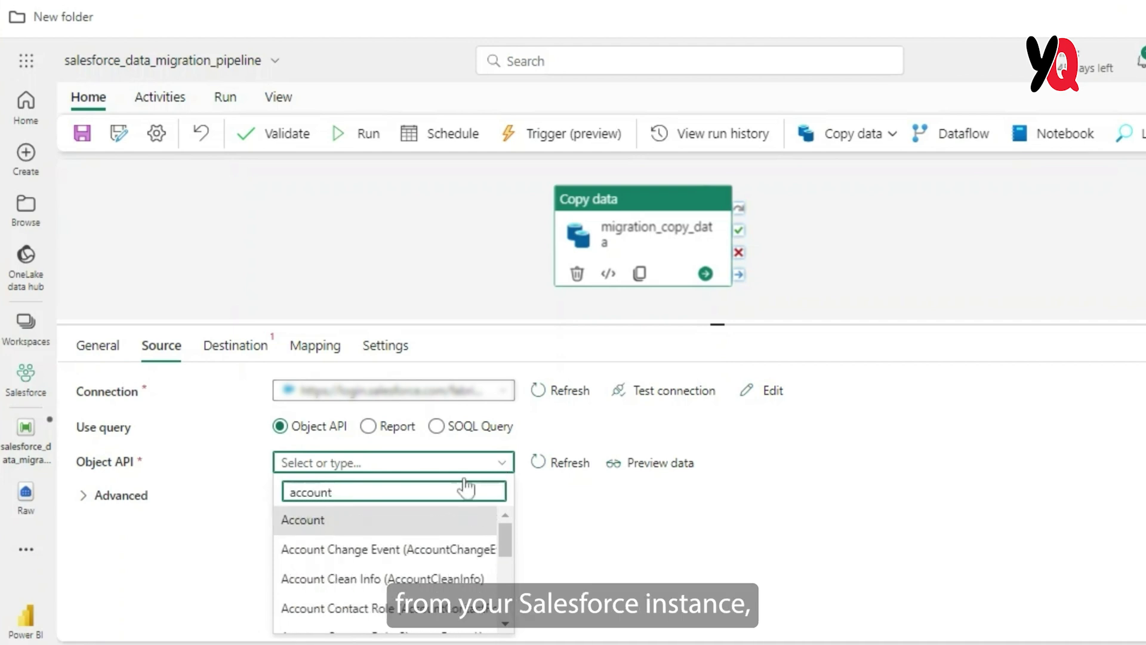
click(389, 519)
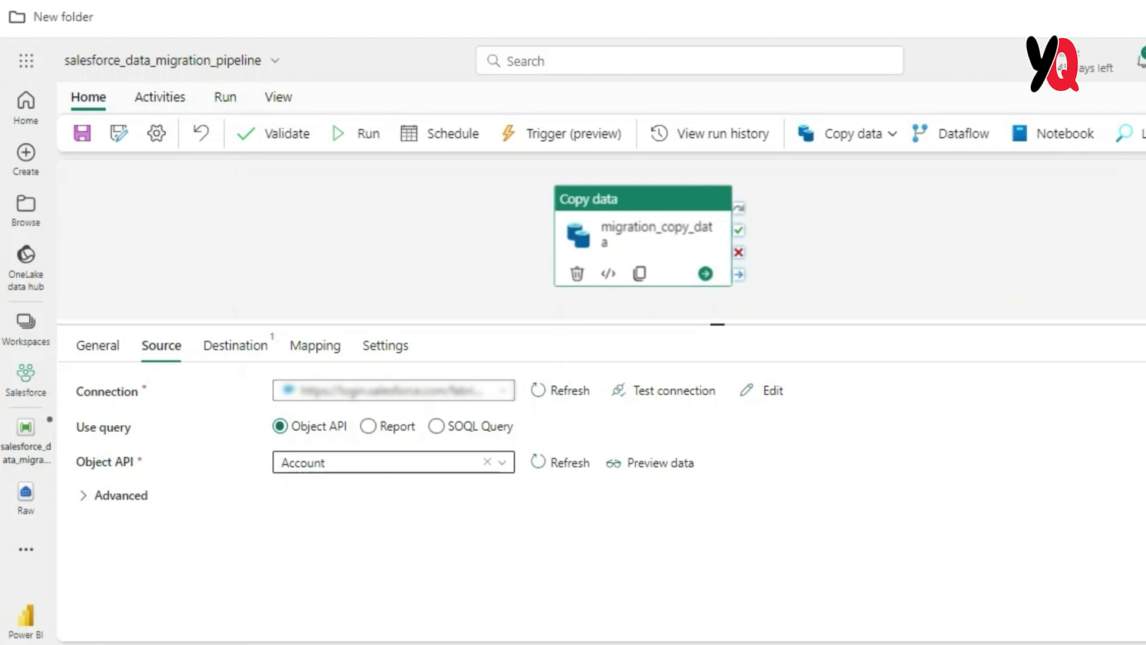
click(659, 473)
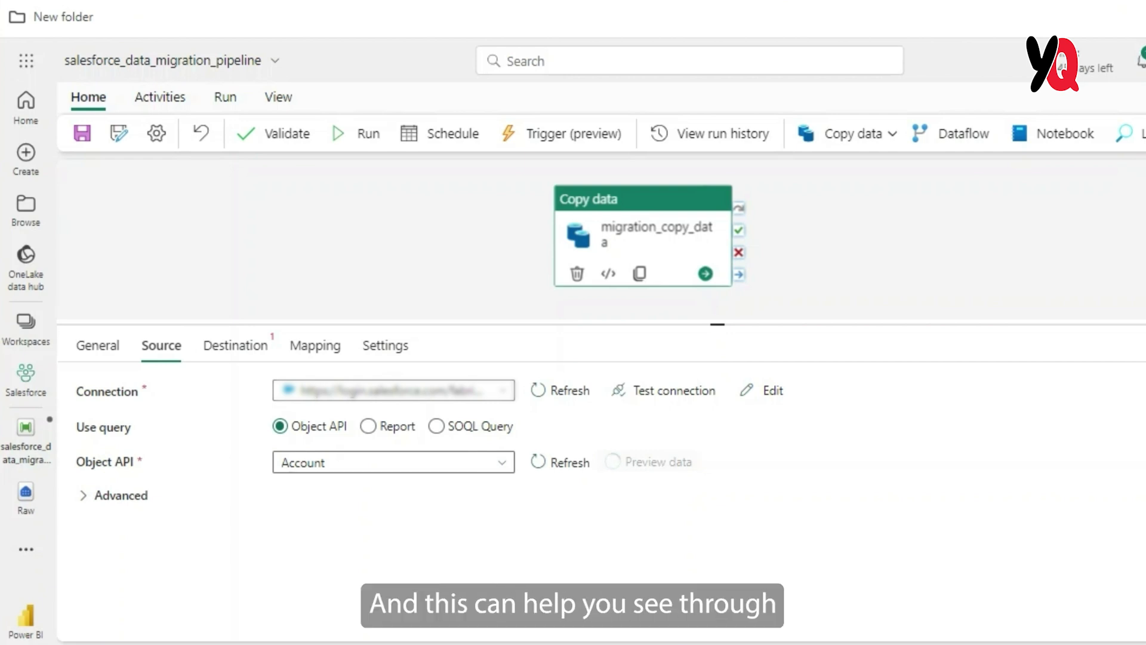
scroll(667, 359, down, 3)
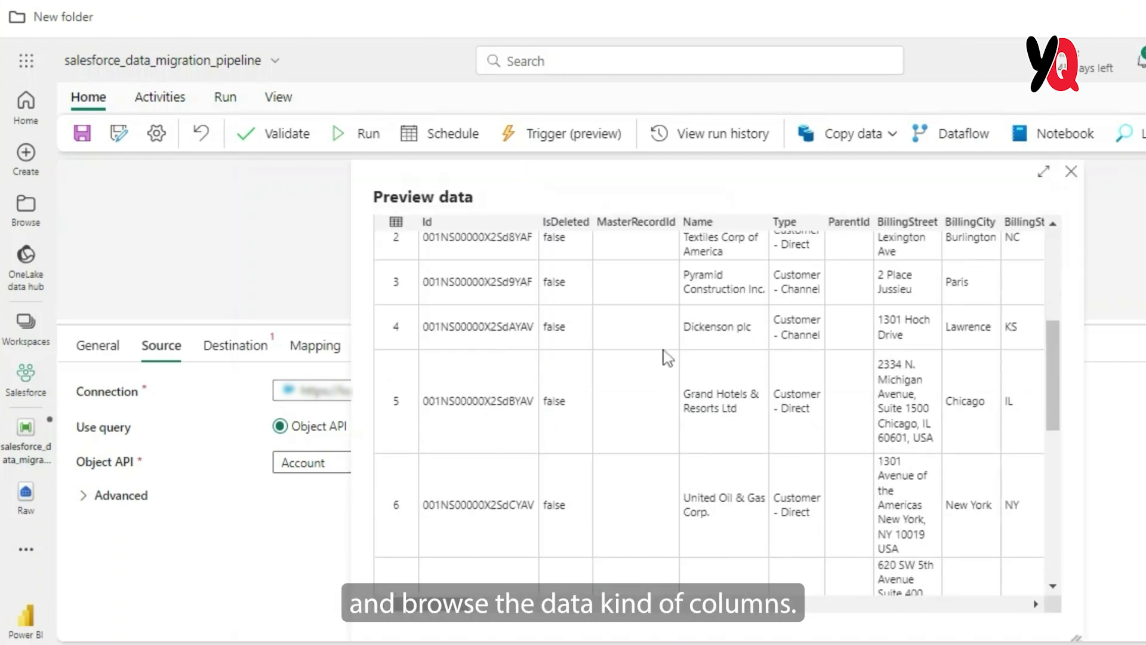
scroll(668, 359, up, 3)
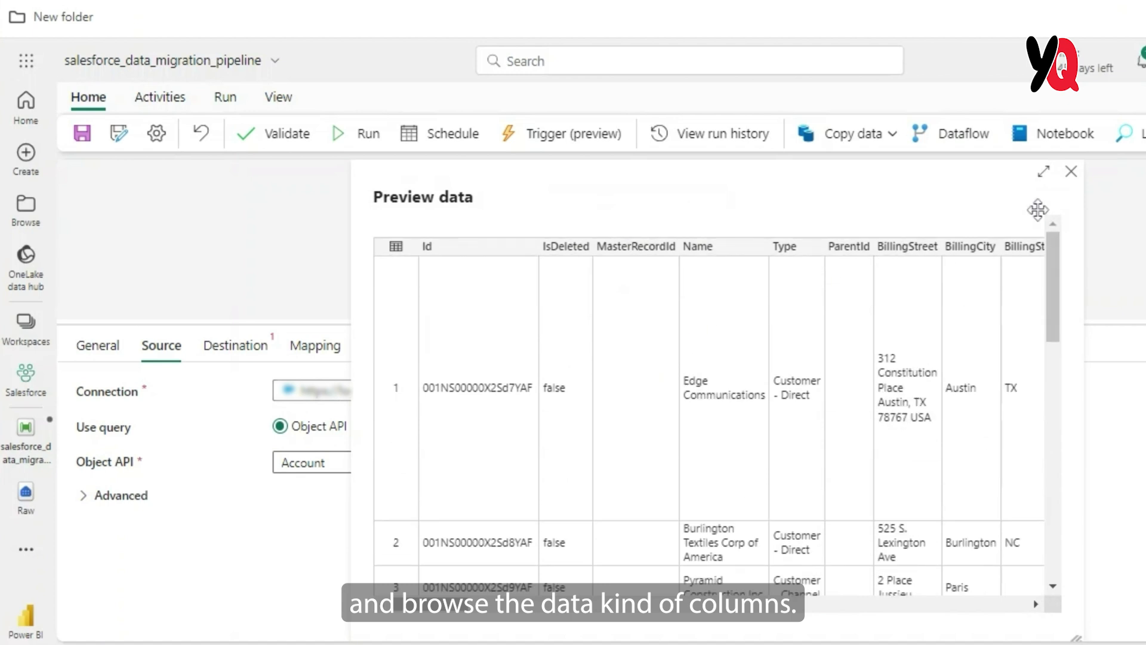
click(1071, 172)
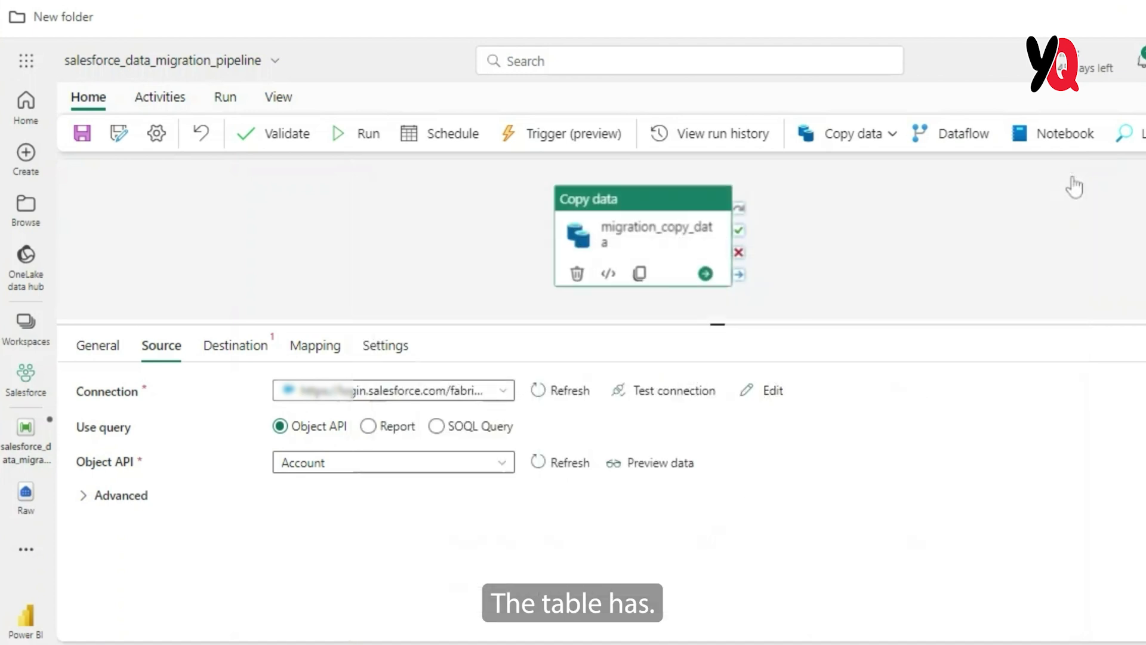
- Point the destination at the Raw lakehouse with a new table named Account
click(249, 353)
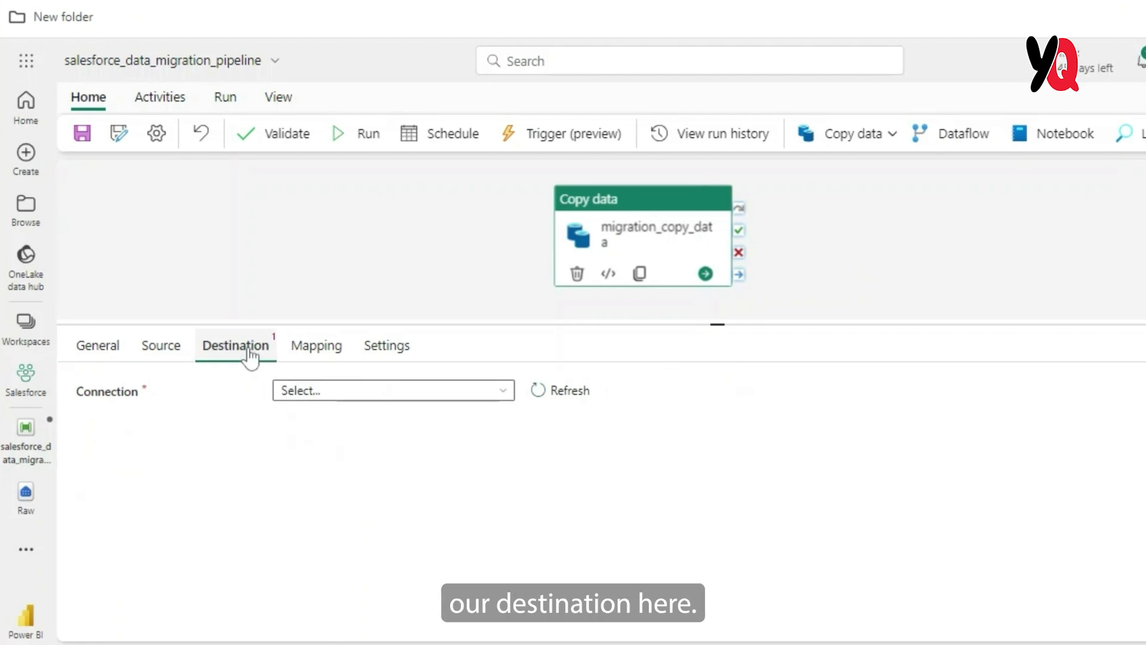
click(439, 397)
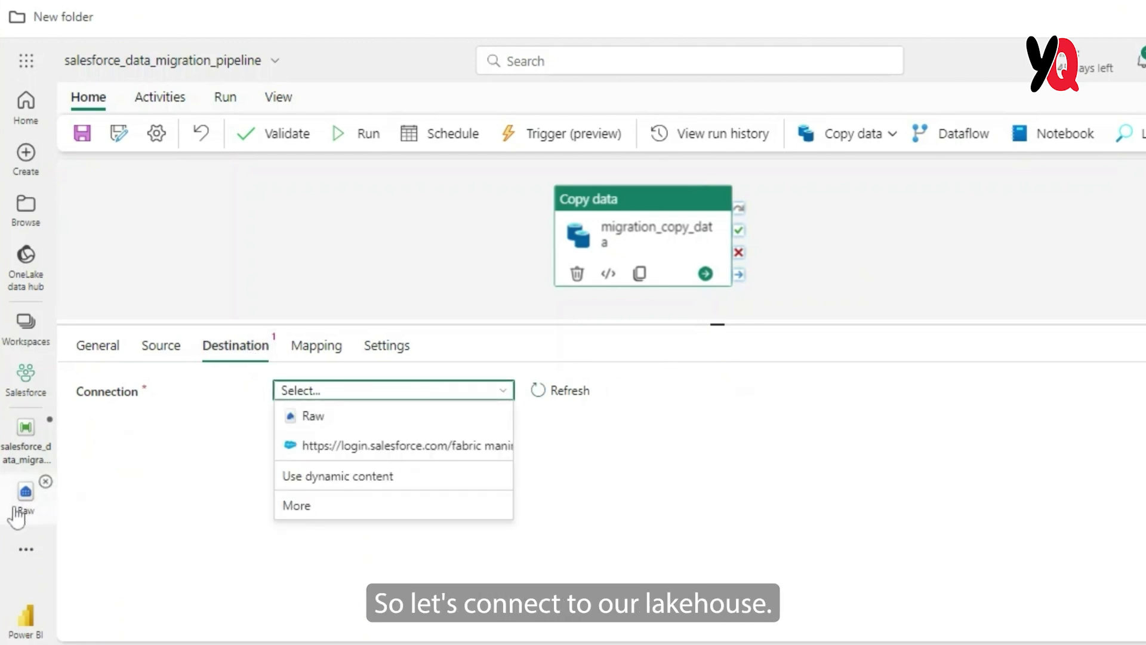
click(428, 416)
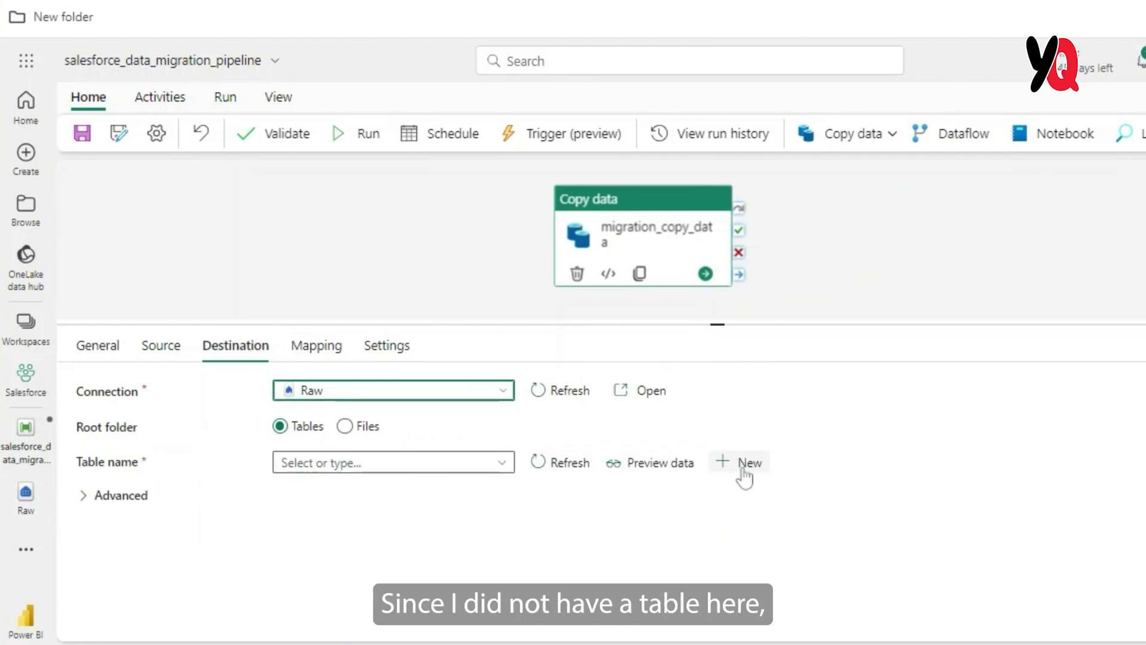
click(735, 463)
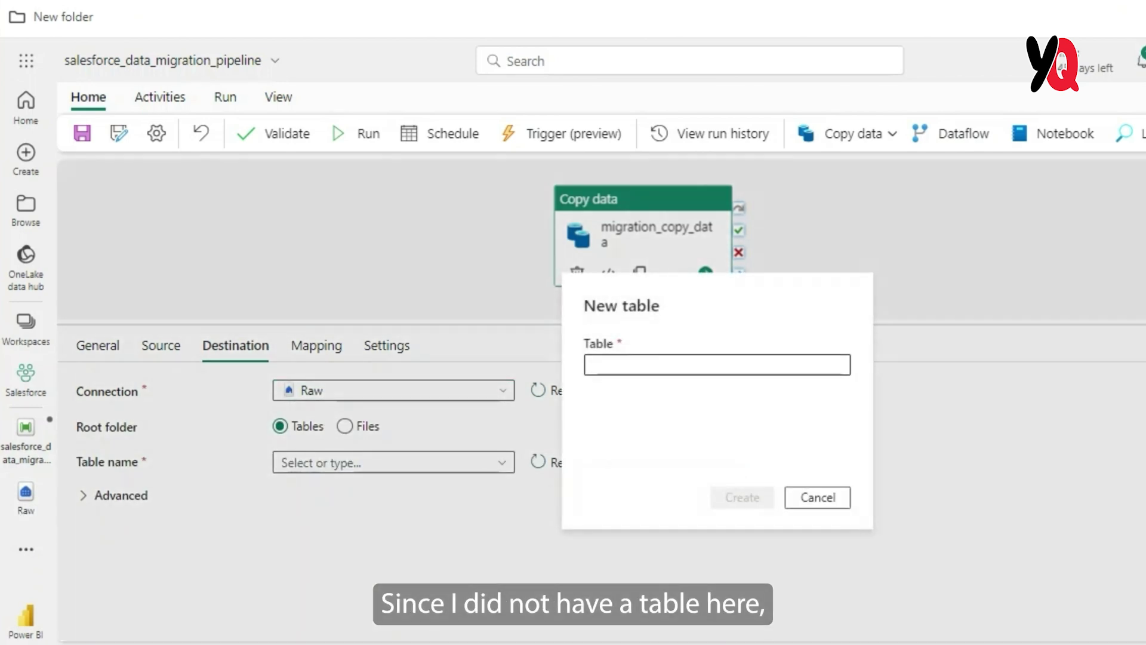
text(Ac)
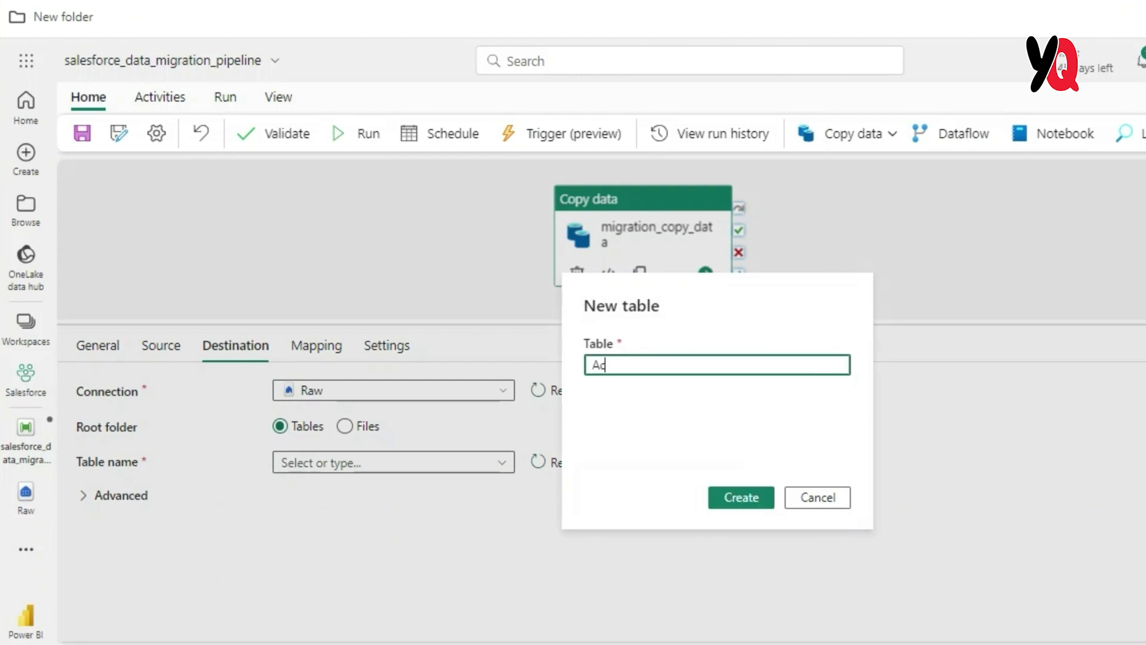
text(count)
key(Return)
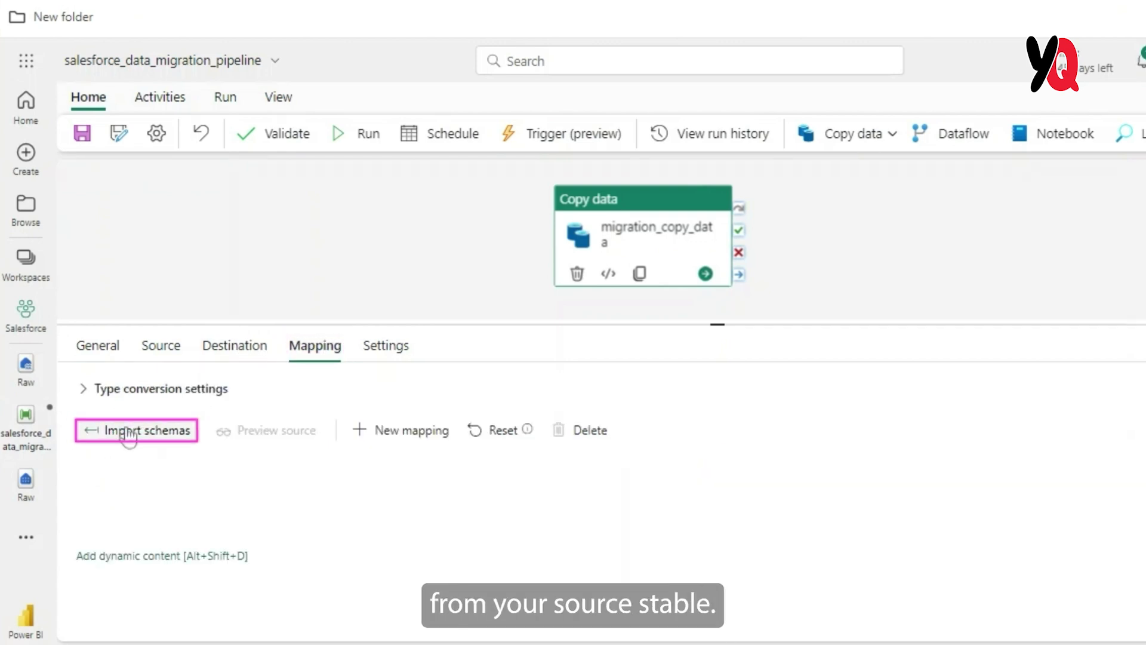
- Import the Account schemas into the mapping, review the column pairs, and select all rows
click(128, 433)
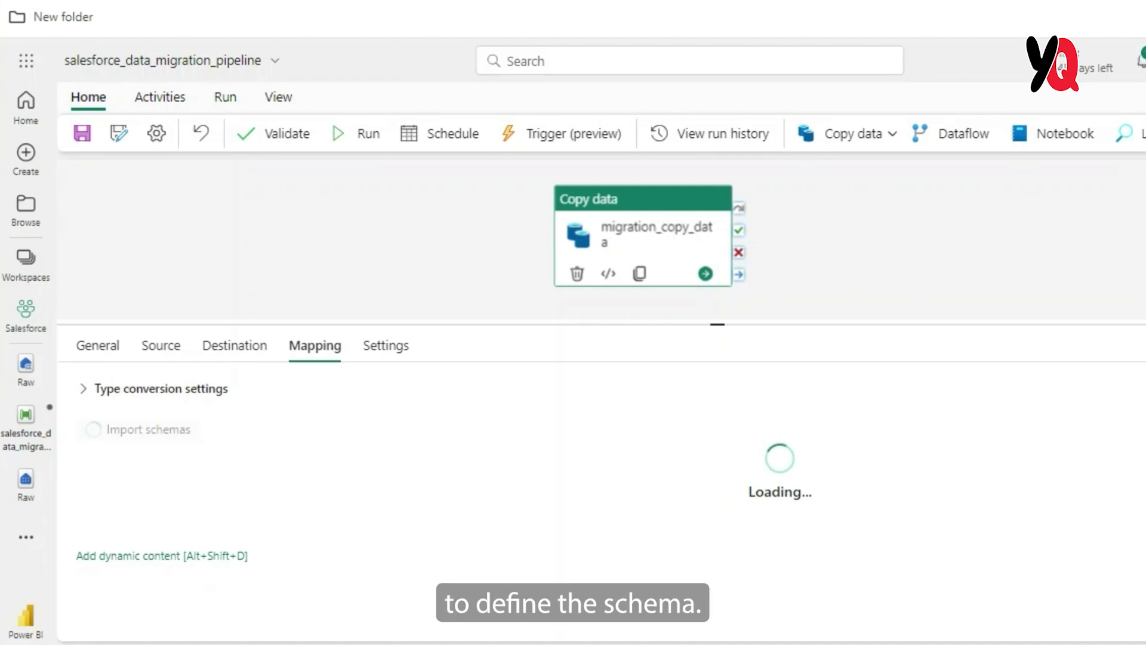
scroll(476, 504, down, 3)
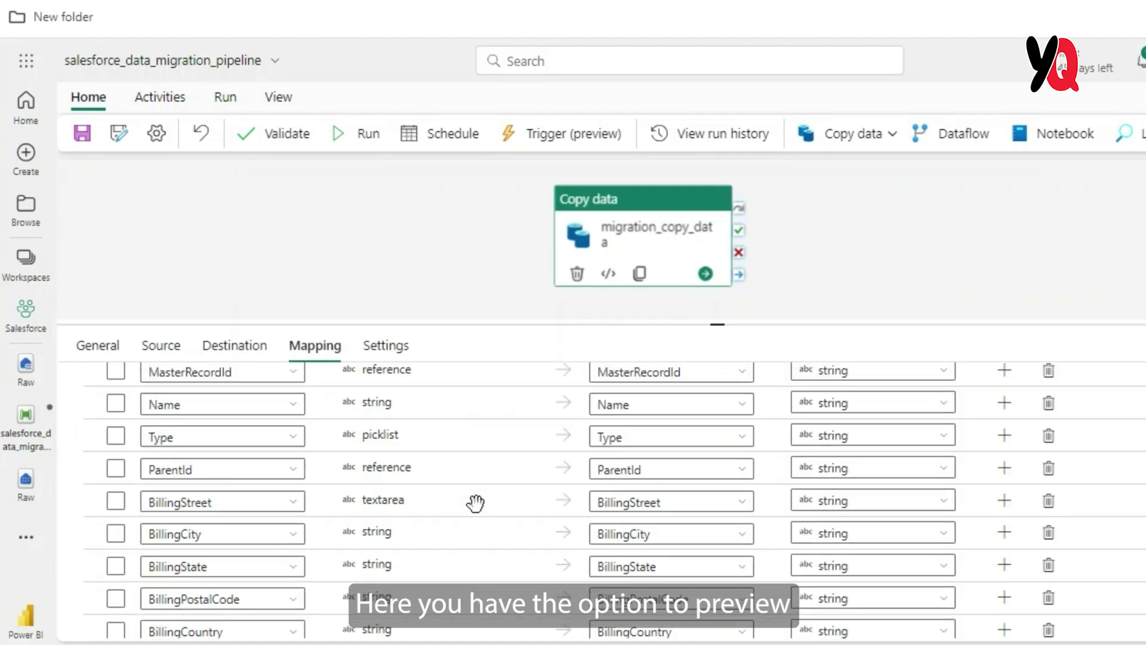
scroll(475, 503, down, 15)
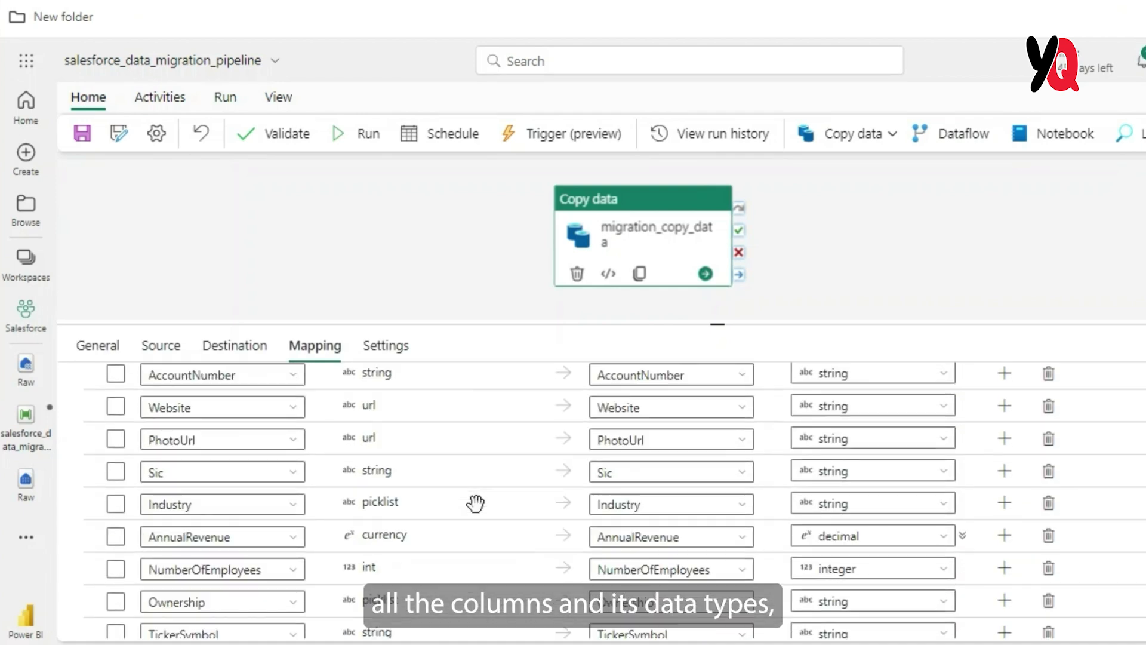
scroll(476, 503, down, 15)
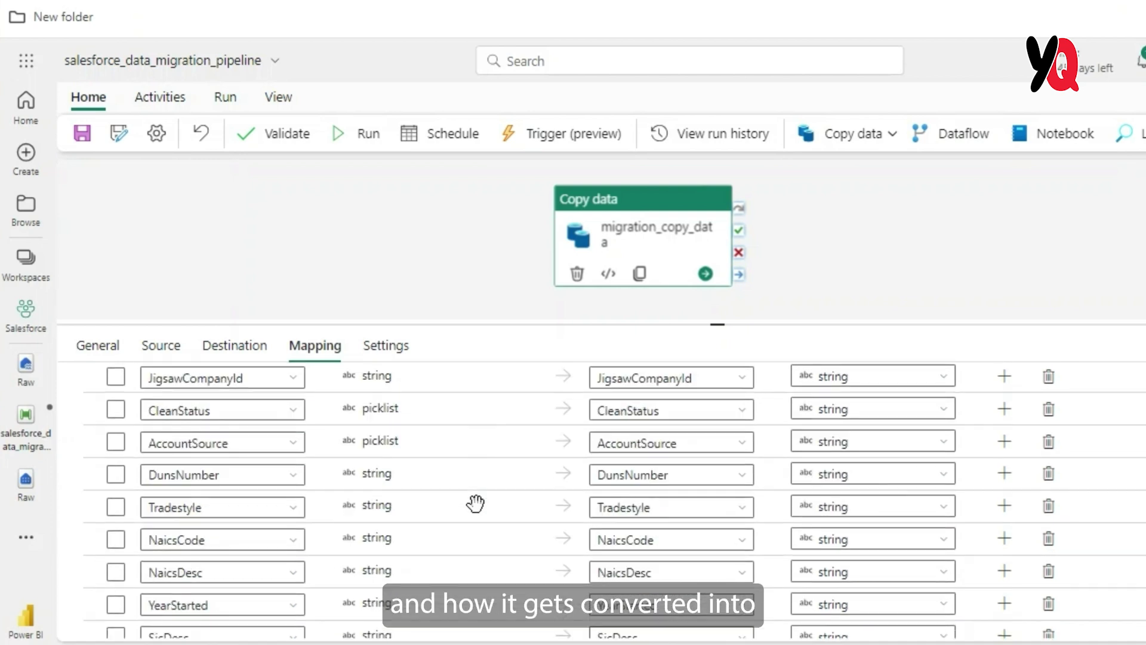
scroll(475, 503, up, 15)
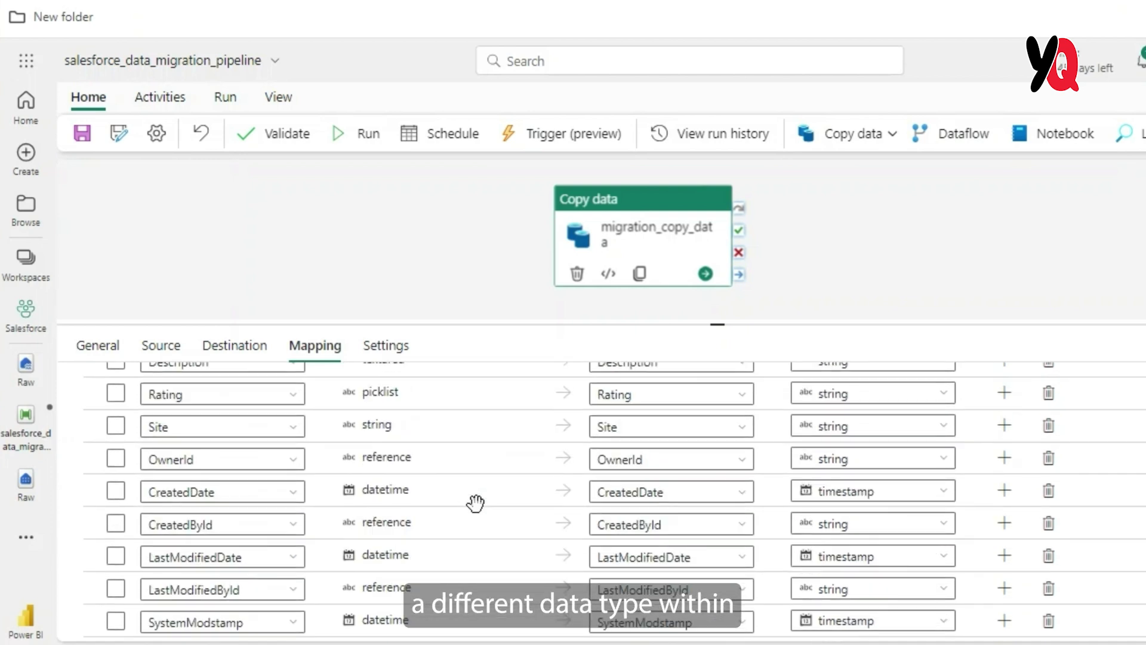
scroll(476, 504, up, 15)
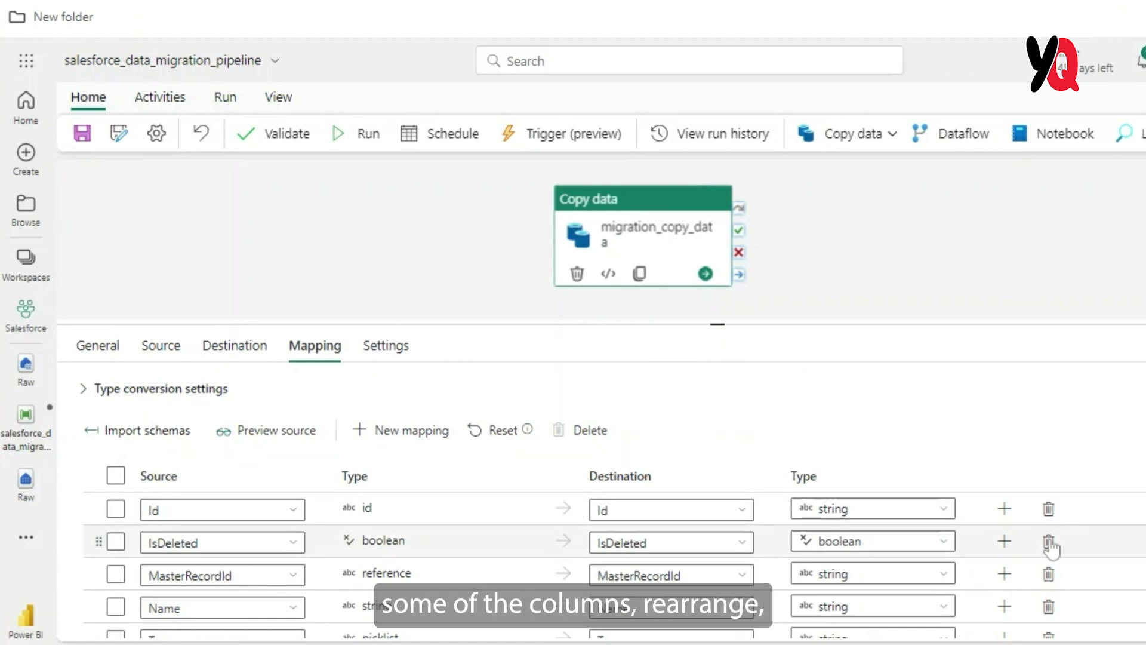
click(117, 477)
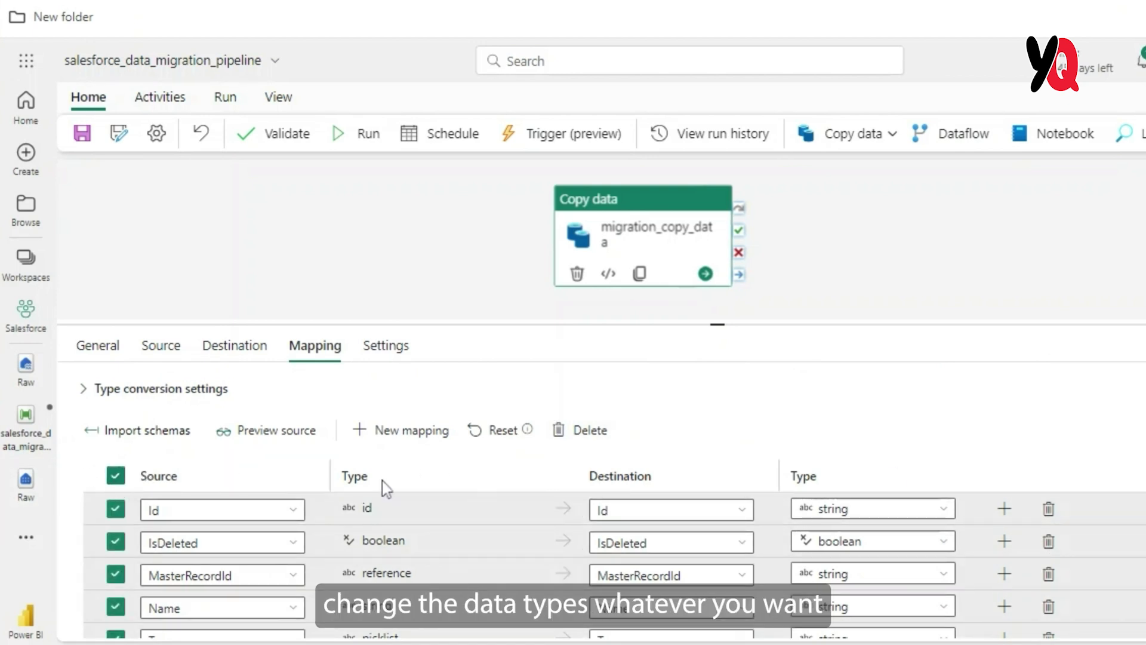
- Deselect all mapping rows, close the validation output, and save and run the pipeline
click(116, 476)
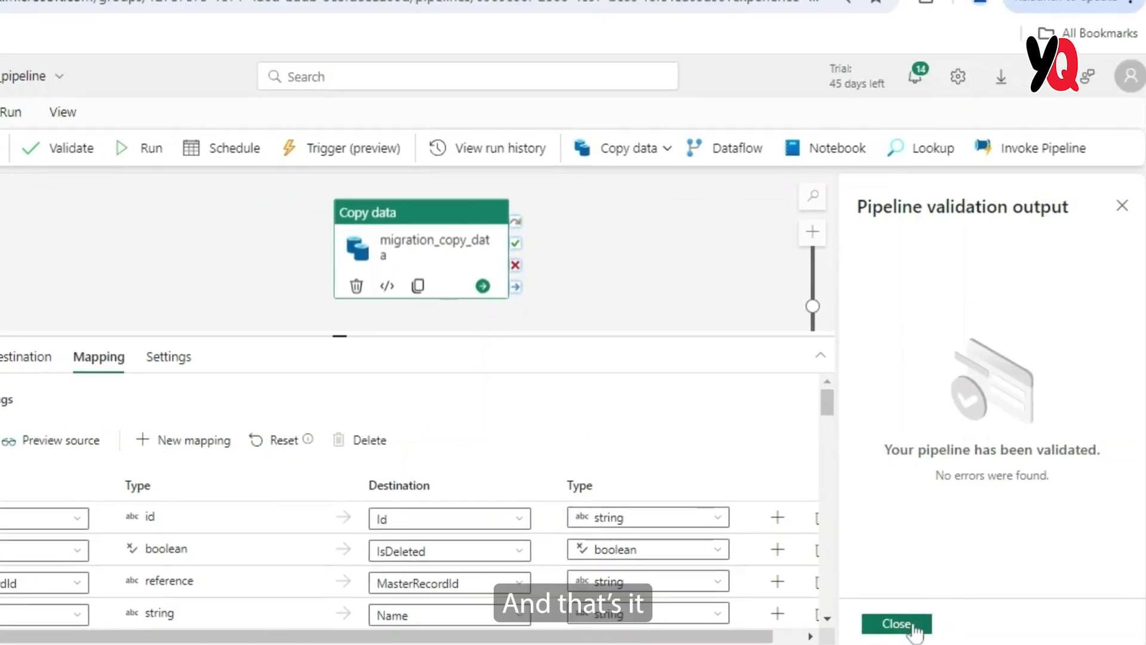
click(911, 622)
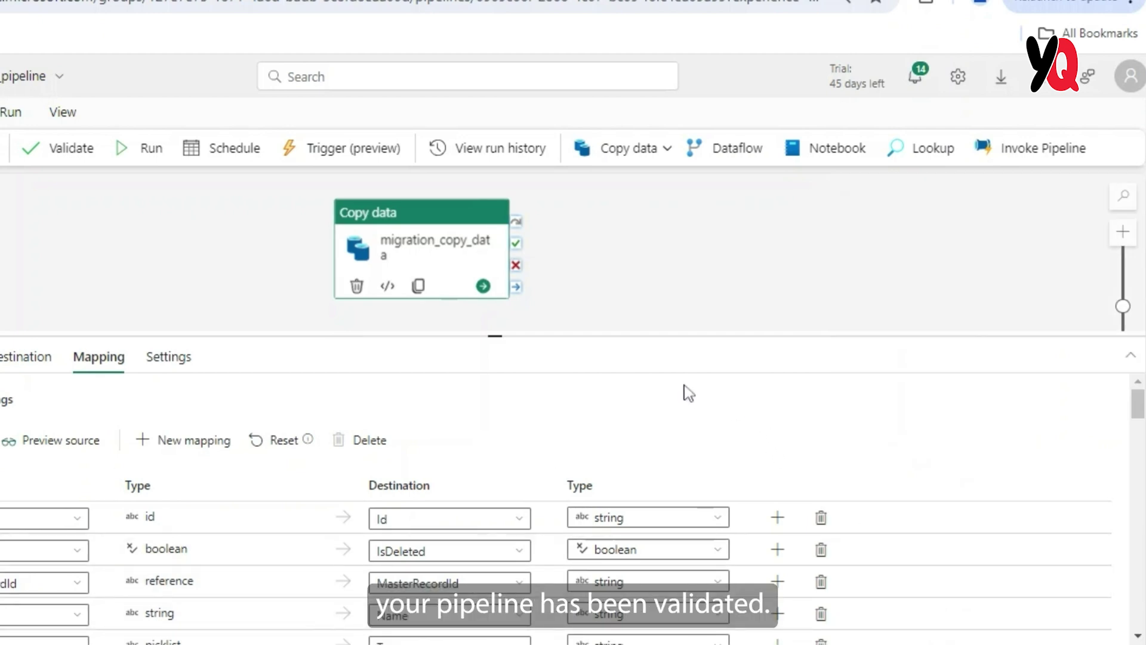
click(146, 152)
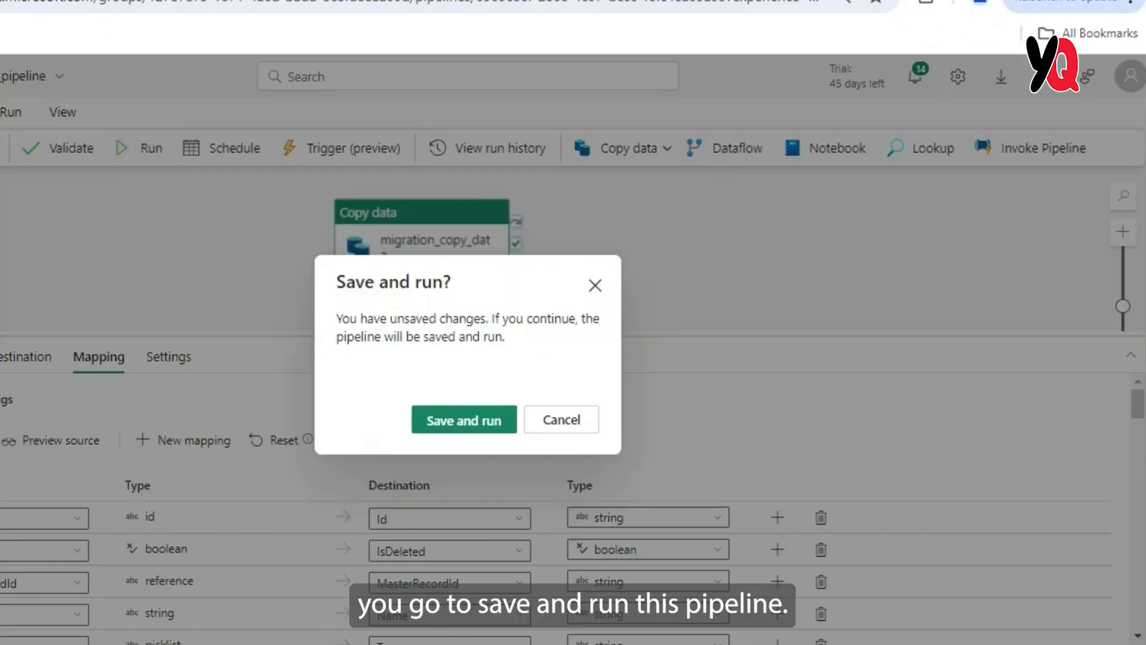
click(482, 422)
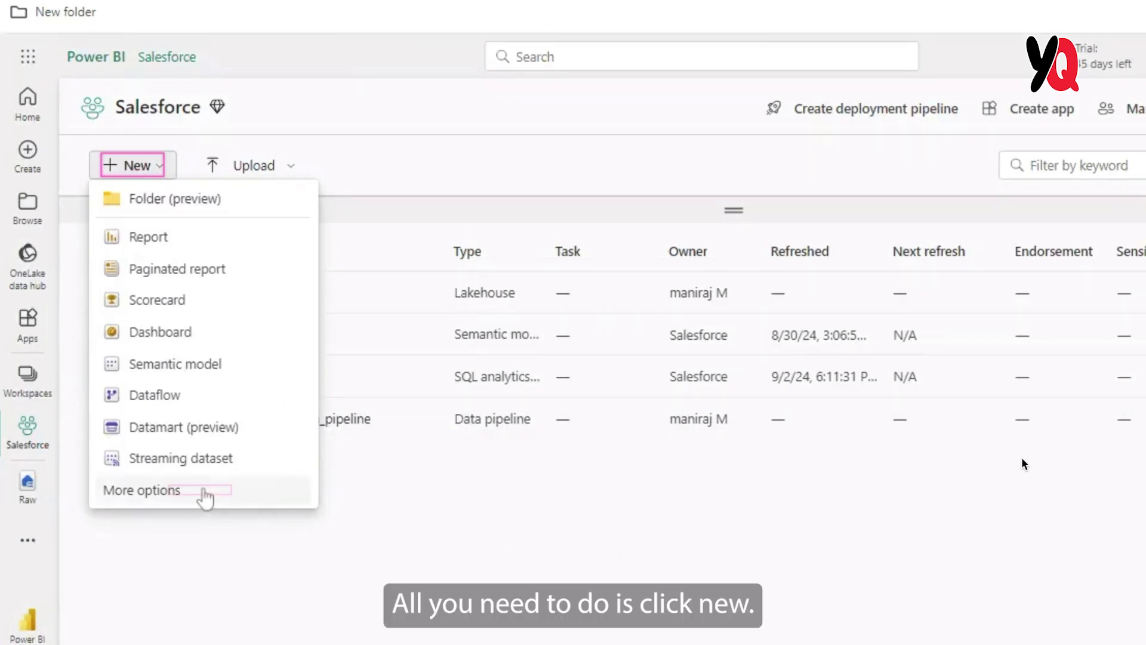
- Create salesforce_data_migration_dataflow by choosing Dataflow Gen2 from the full New item list
click(204, 491)
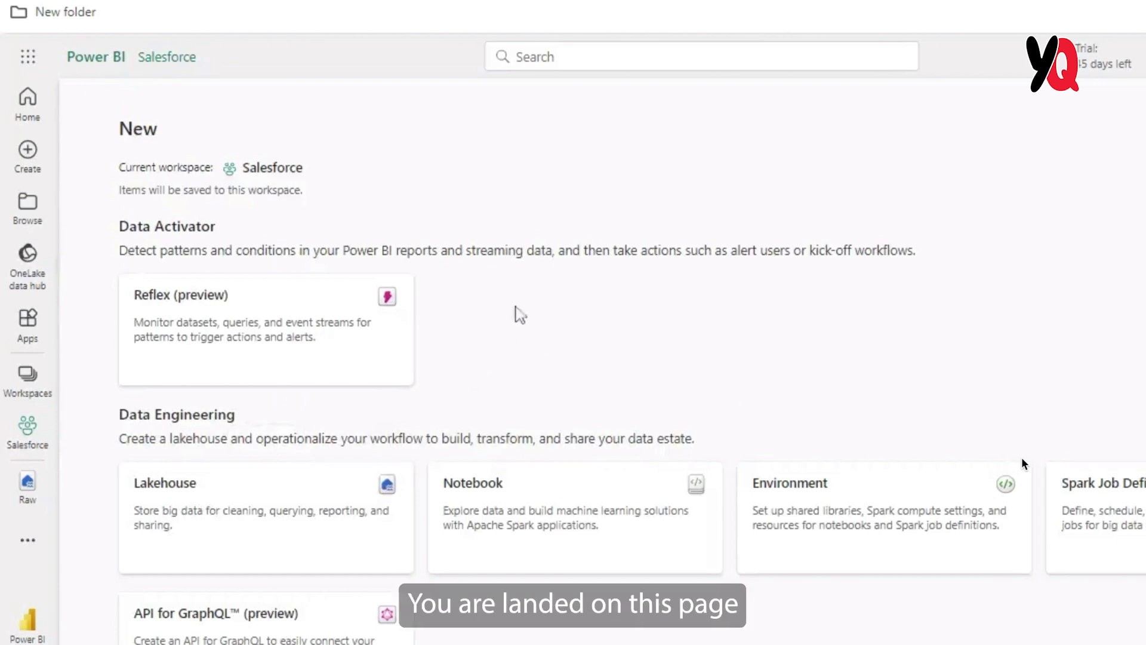
scroll(731, 366, down, 3)
scroll(736, 365, down, 3)
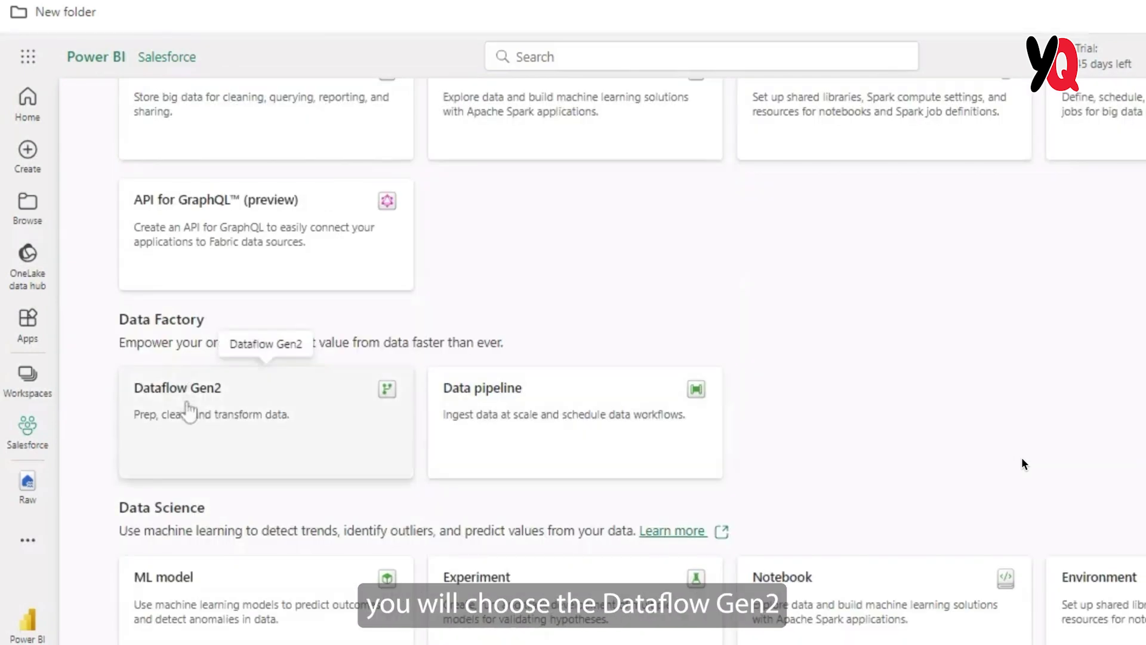
click(188, 412)
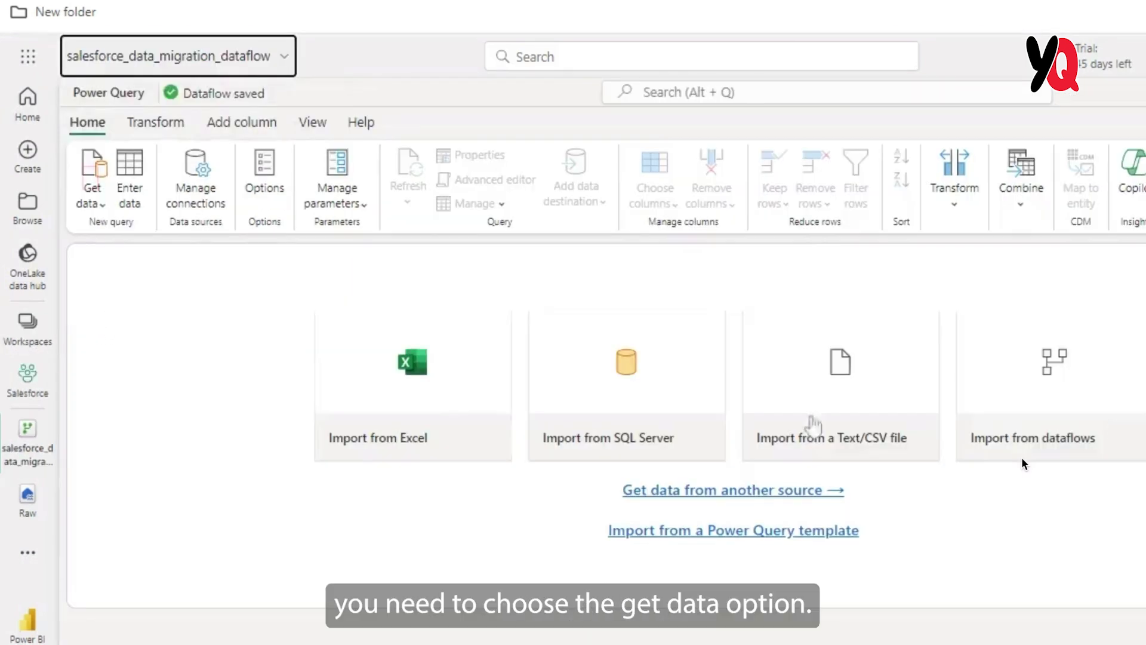
- Choose Salesforce objects from the full Get data source list
click(102, 207)
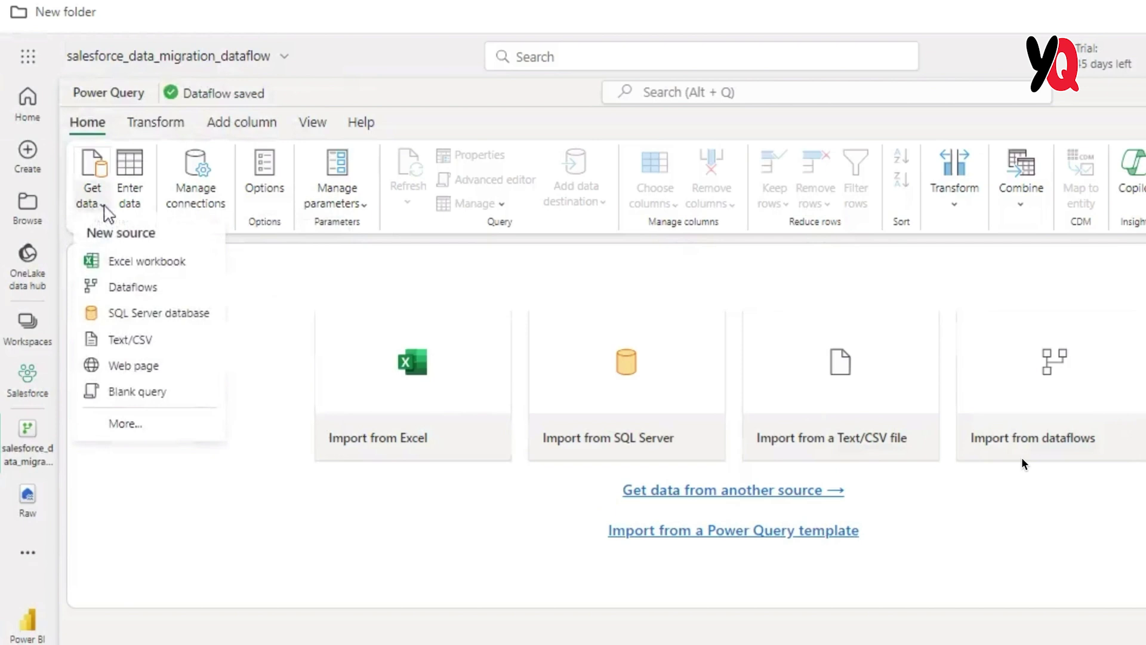
click(131, 425)
text(sal)
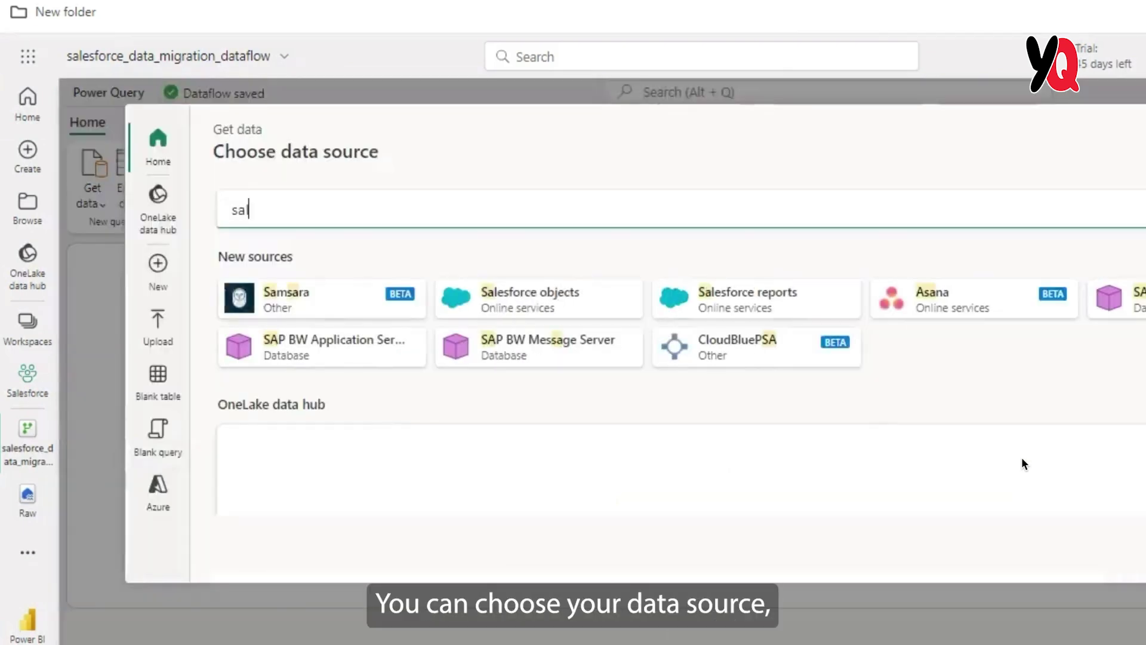
text(esforce)
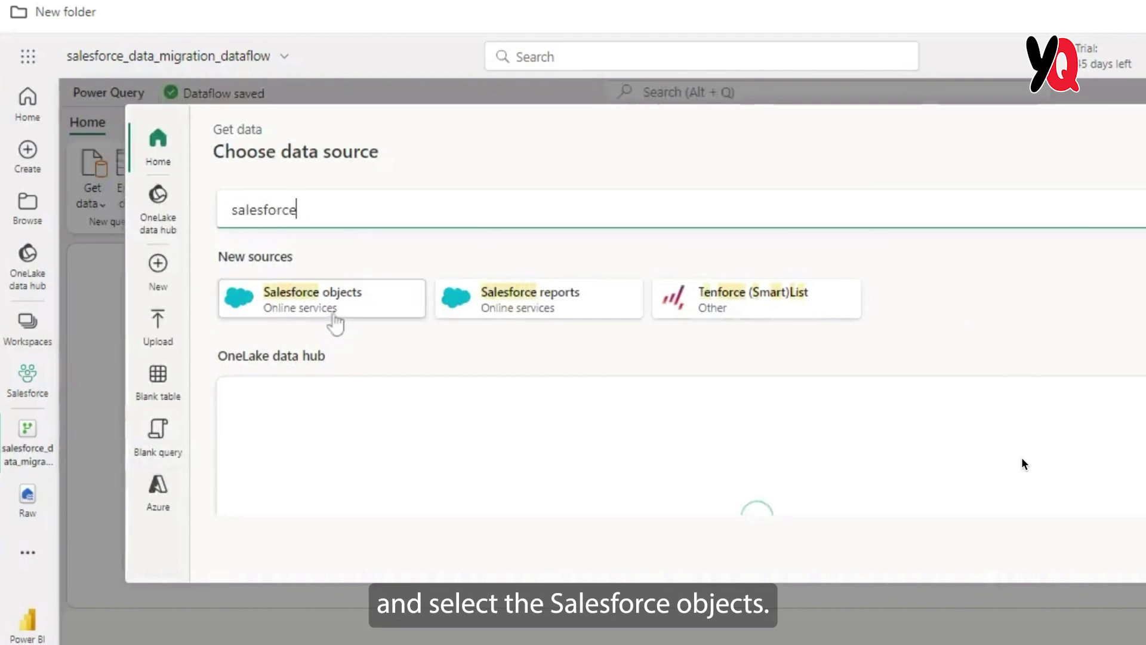
click(337, 320)
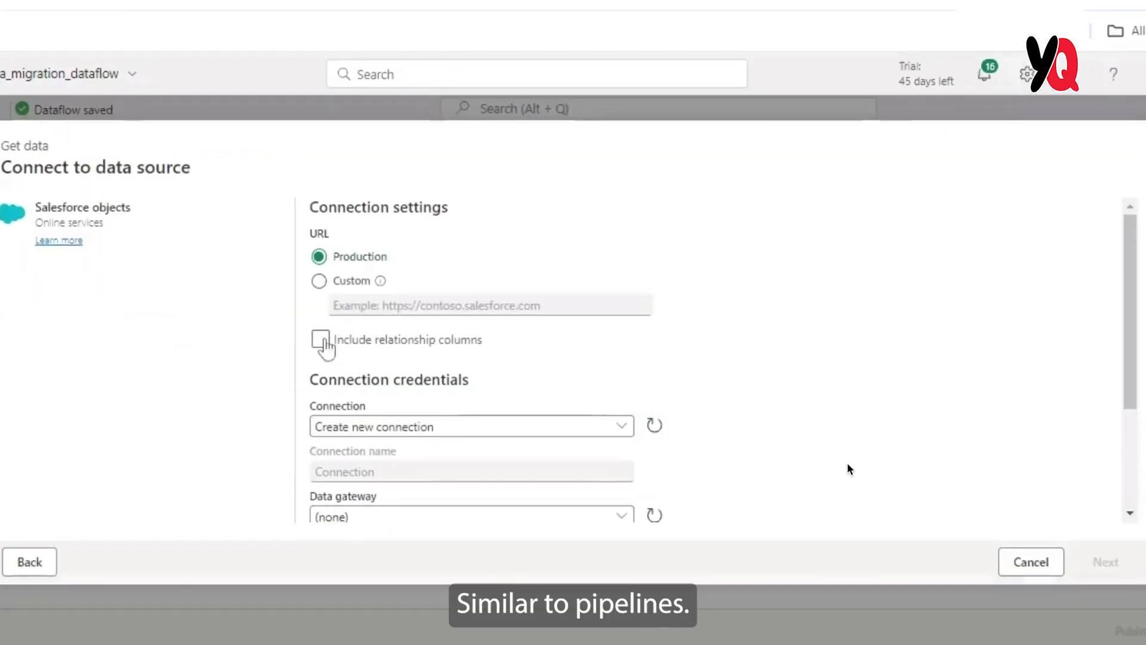
- Include relationship columns, keep a new connection, and sign in to Salesforce
click(320, 339)
scroll(512, 379, down, 2)
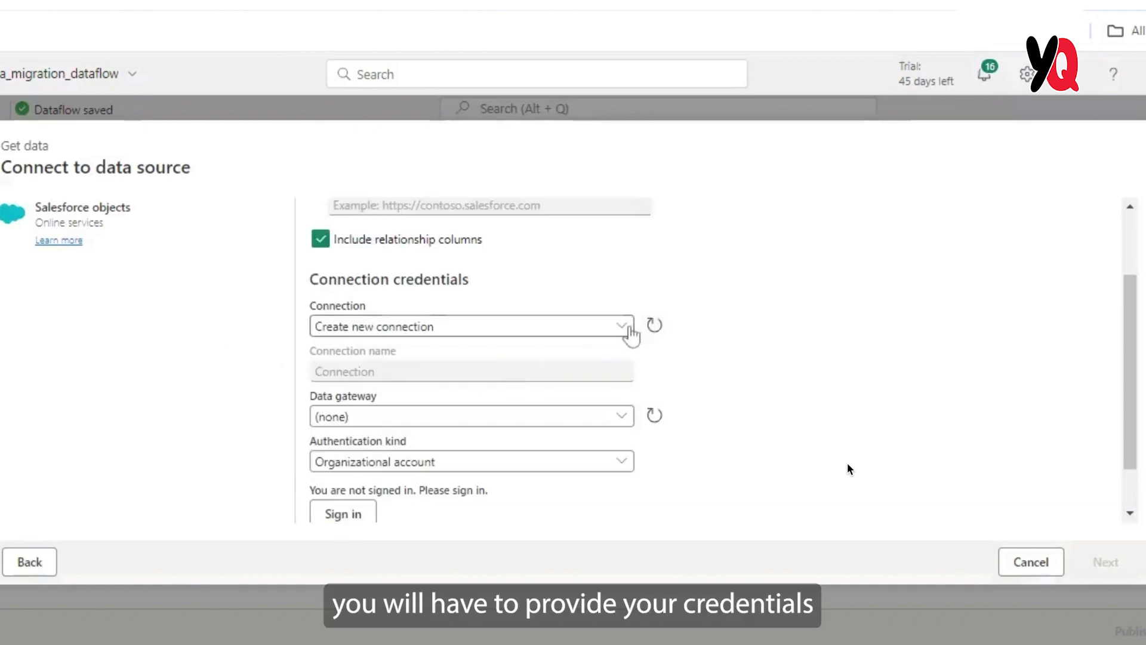
click(627, 328)
click(626, 328)
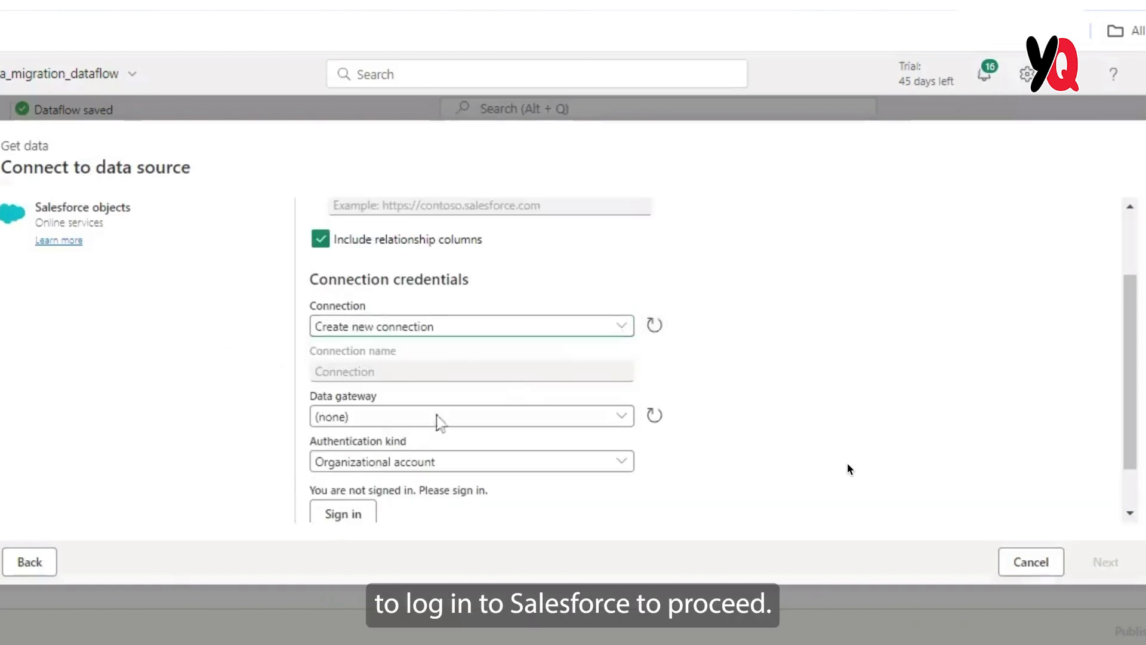
click(352, 515)
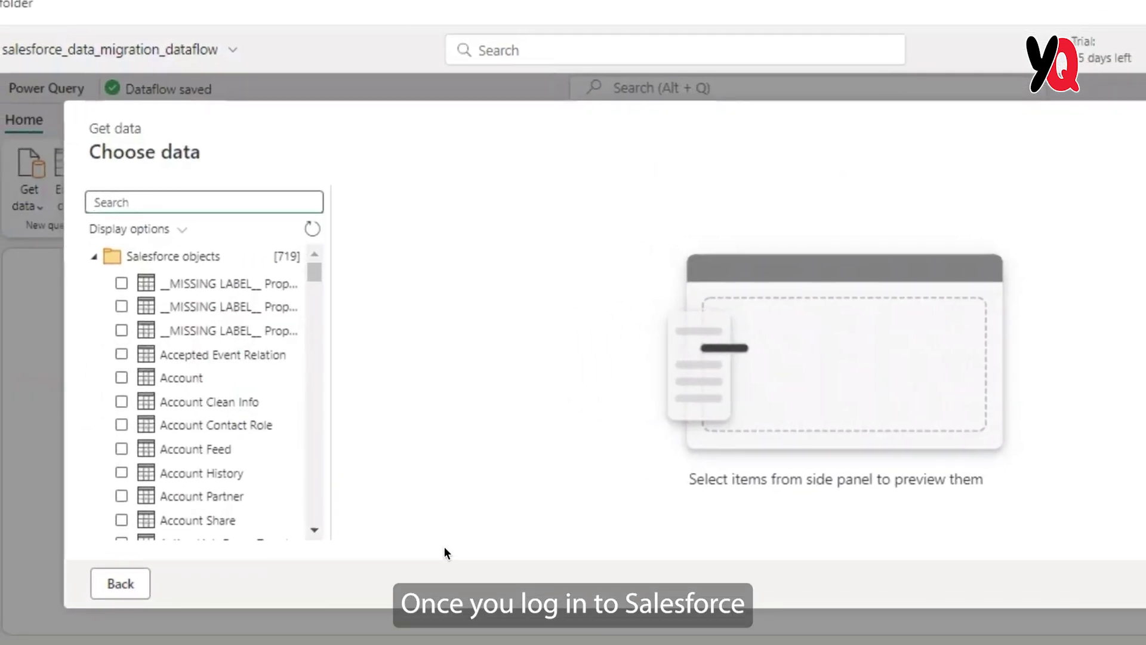
- Search for contact, tick the Contact object, review its 20-row preview, and create the query
text(cont)
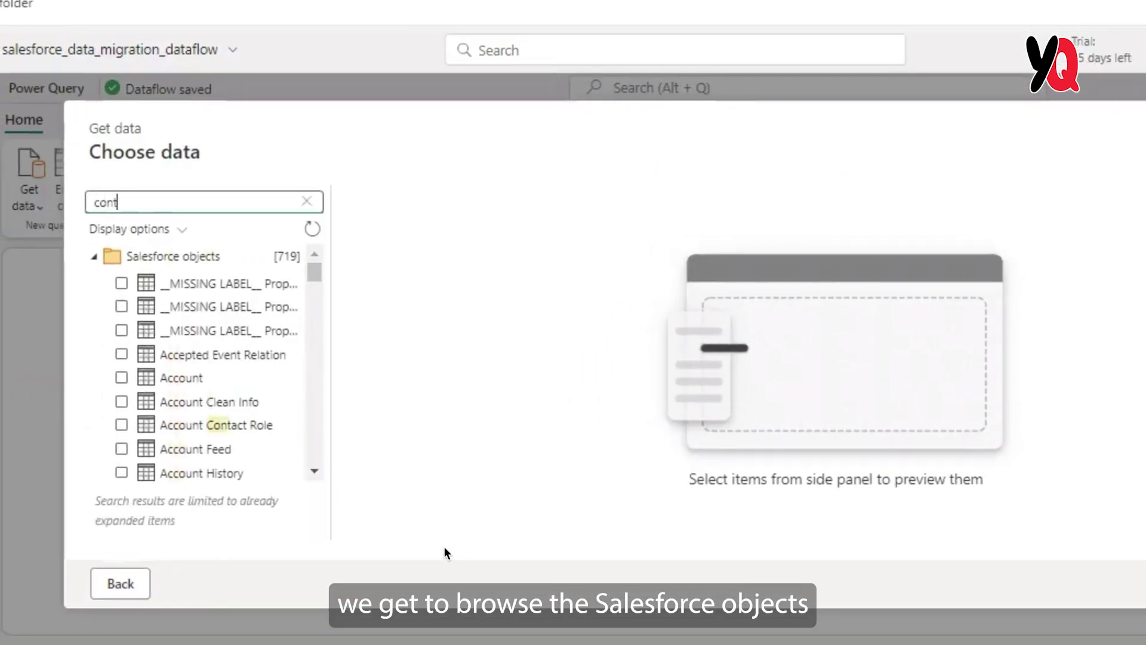
text(act)
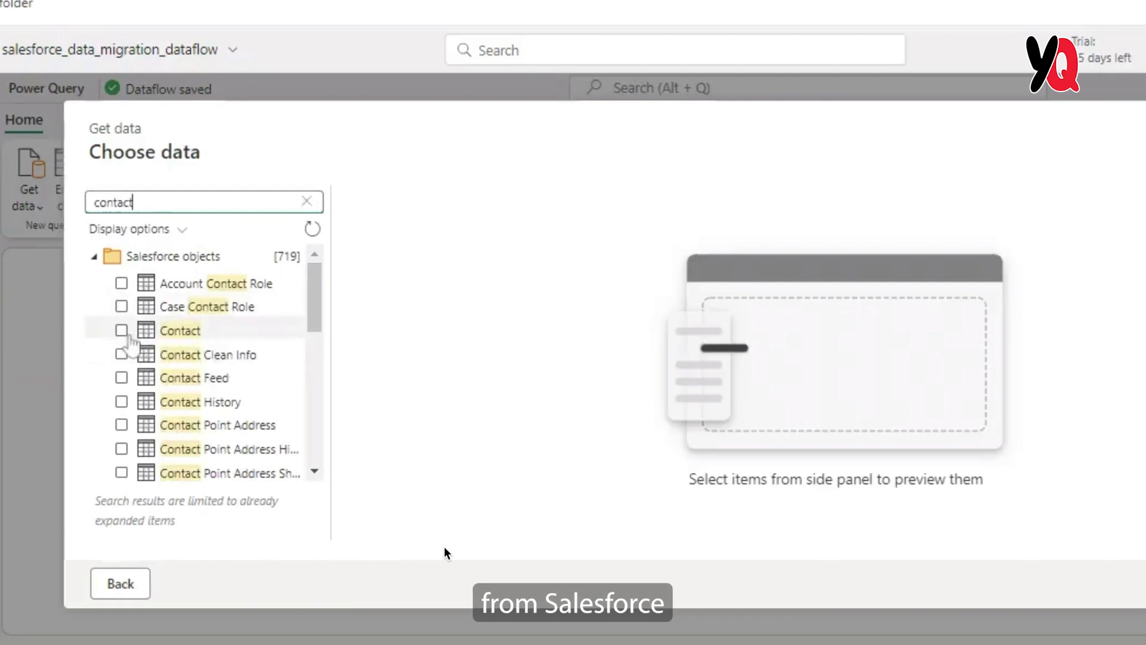
click(121, 330)
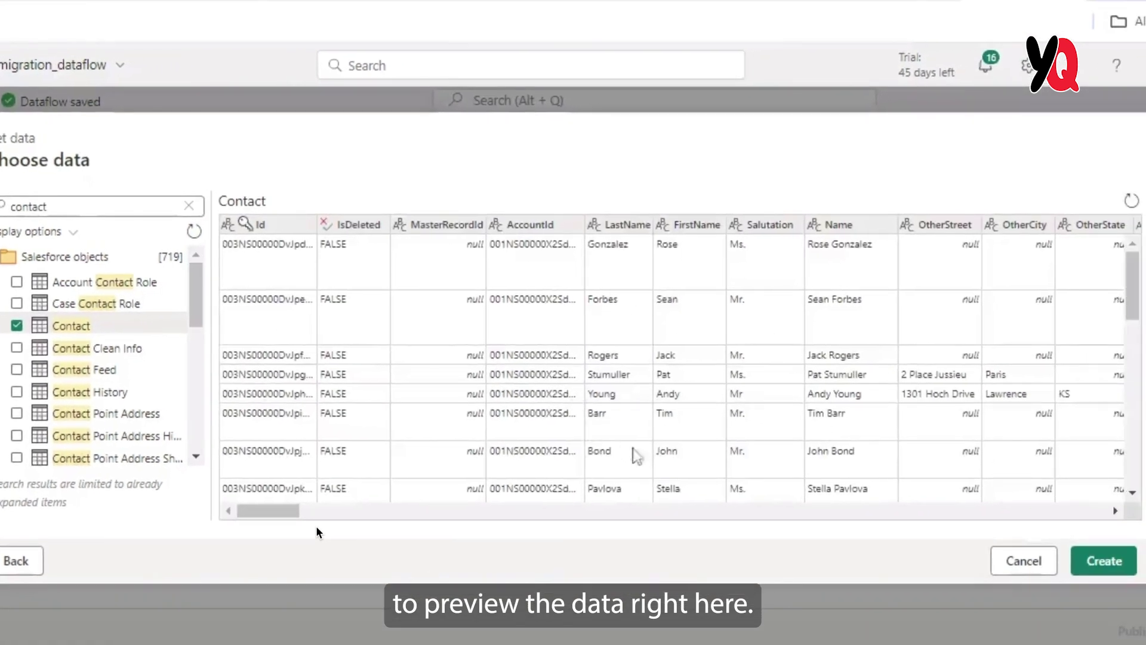
scroll(1097, 355, down, 5)
scroll(1098, 354, up, 5)
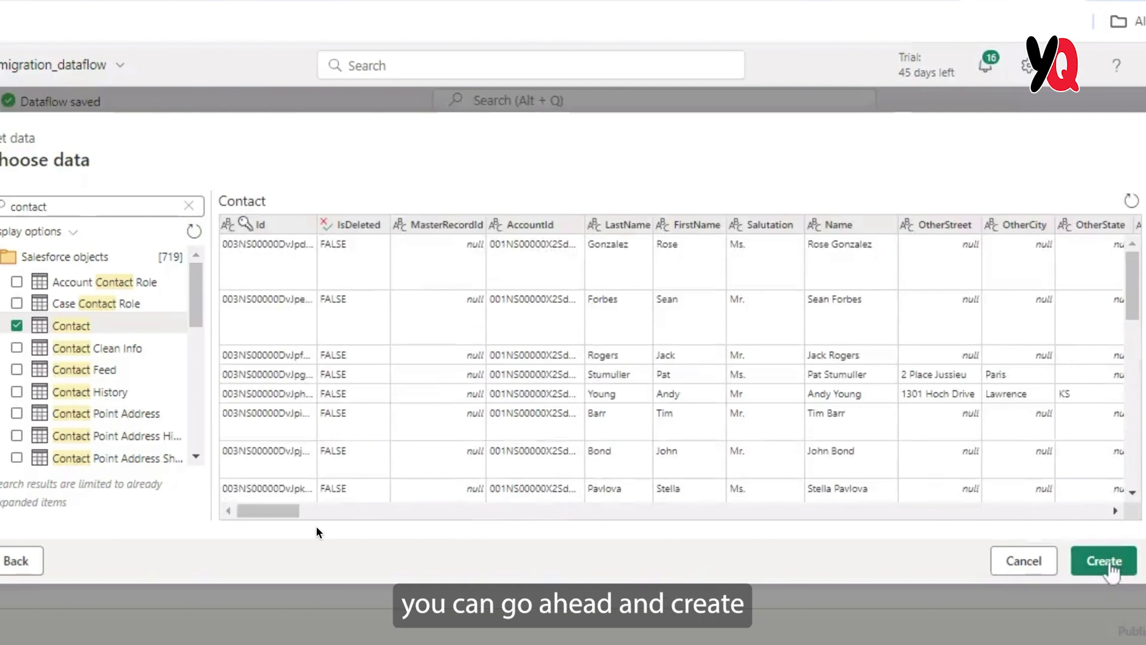
click(1108, 564)
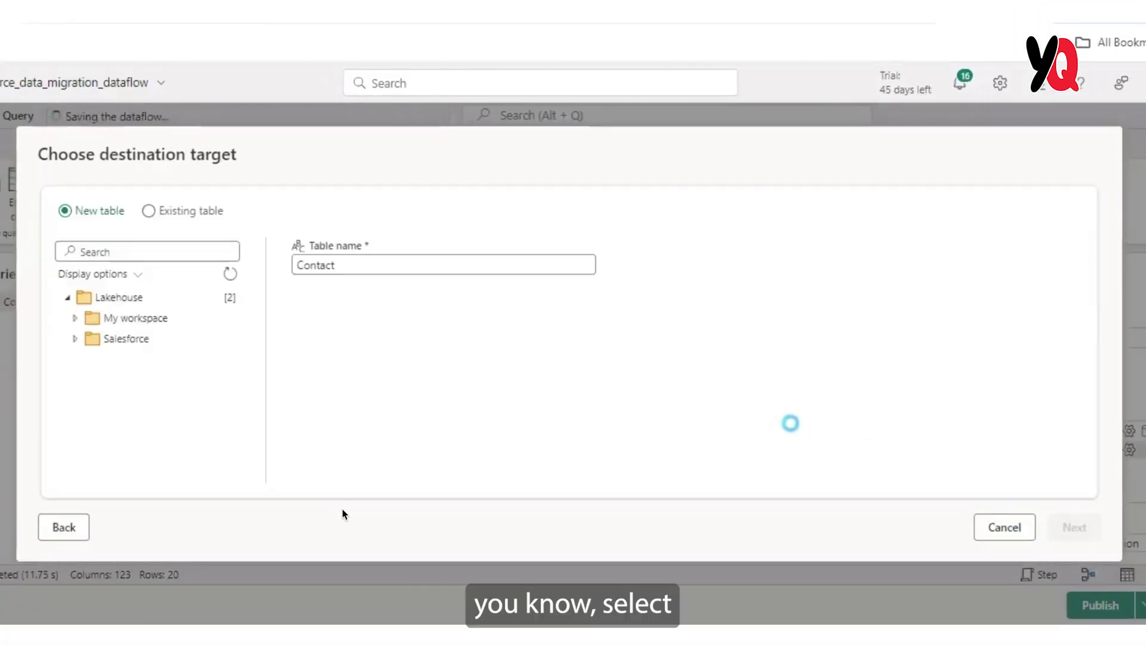
- Route the Contact query to a new table in the Salesforce Raw lakehouse with automatic column mapping
click(76, 339)
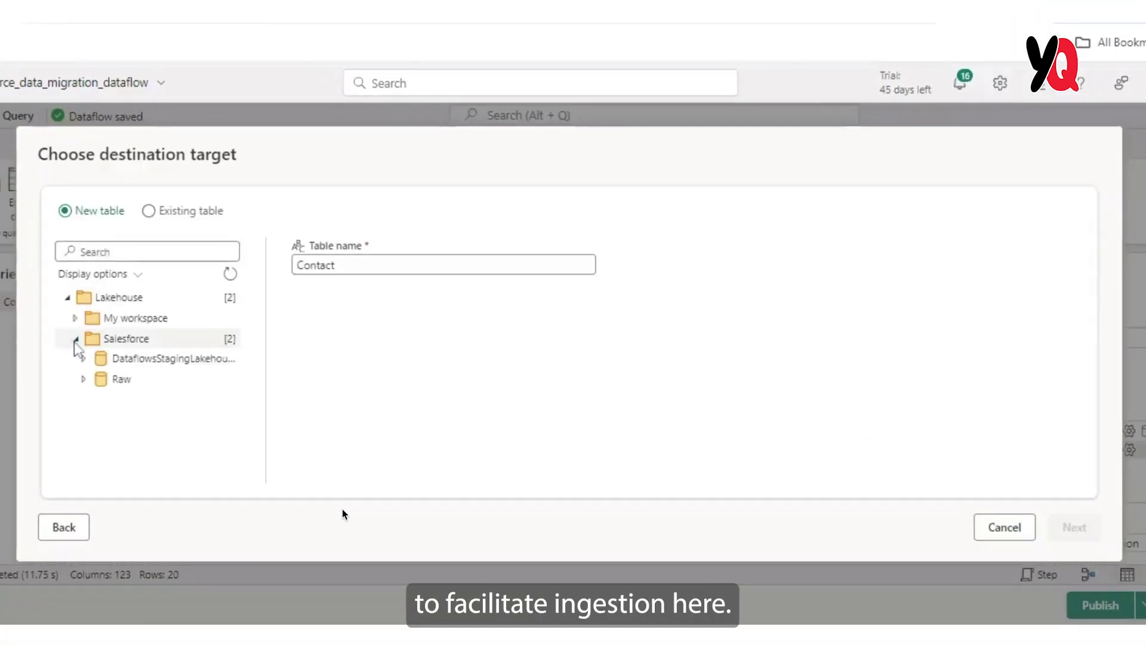
click(85, 379)
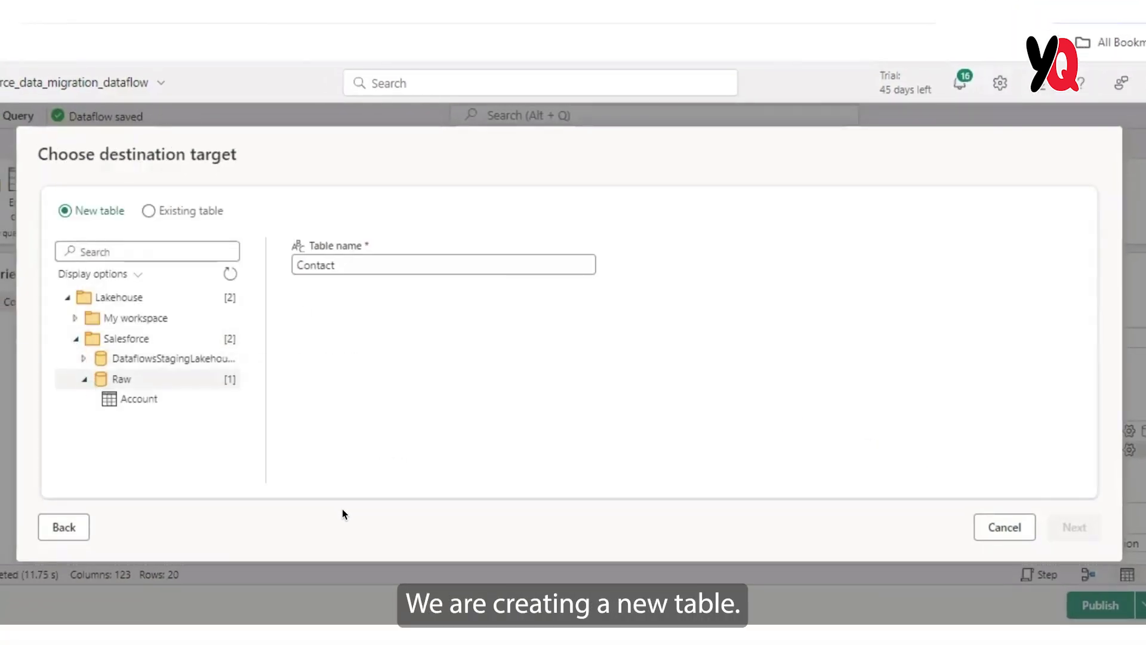
click(149, 382)
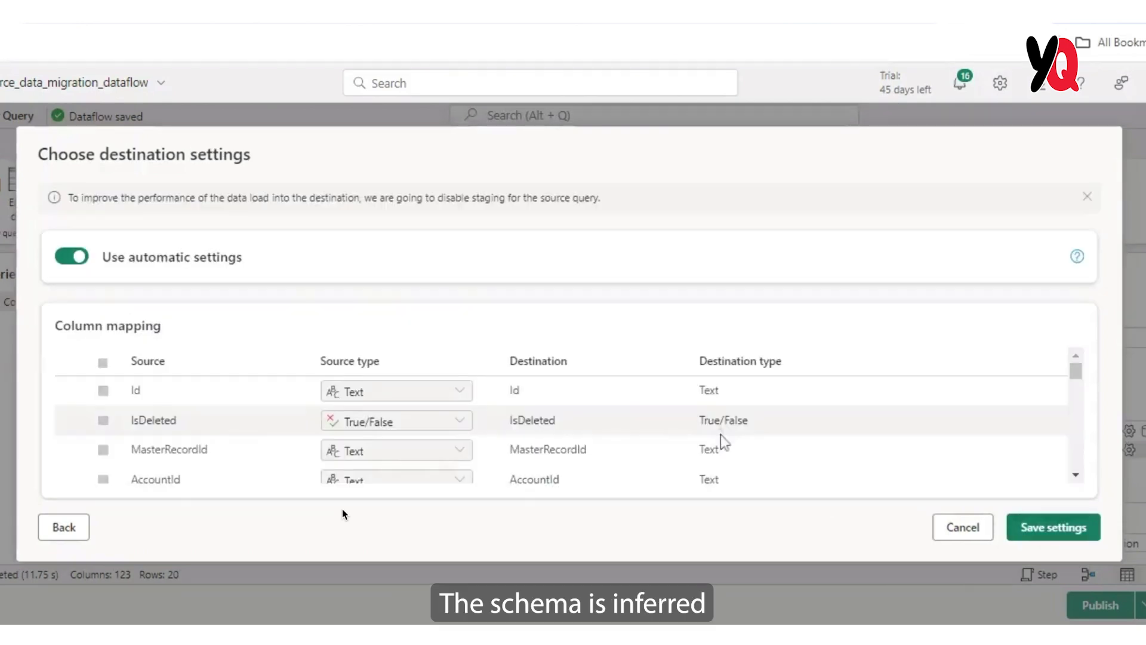
scroll(725, 442, down, 3)
scroll(724, 442, down, 5)
scroll(724, 442, up, 2)
scroll(722, 441, up, 6)
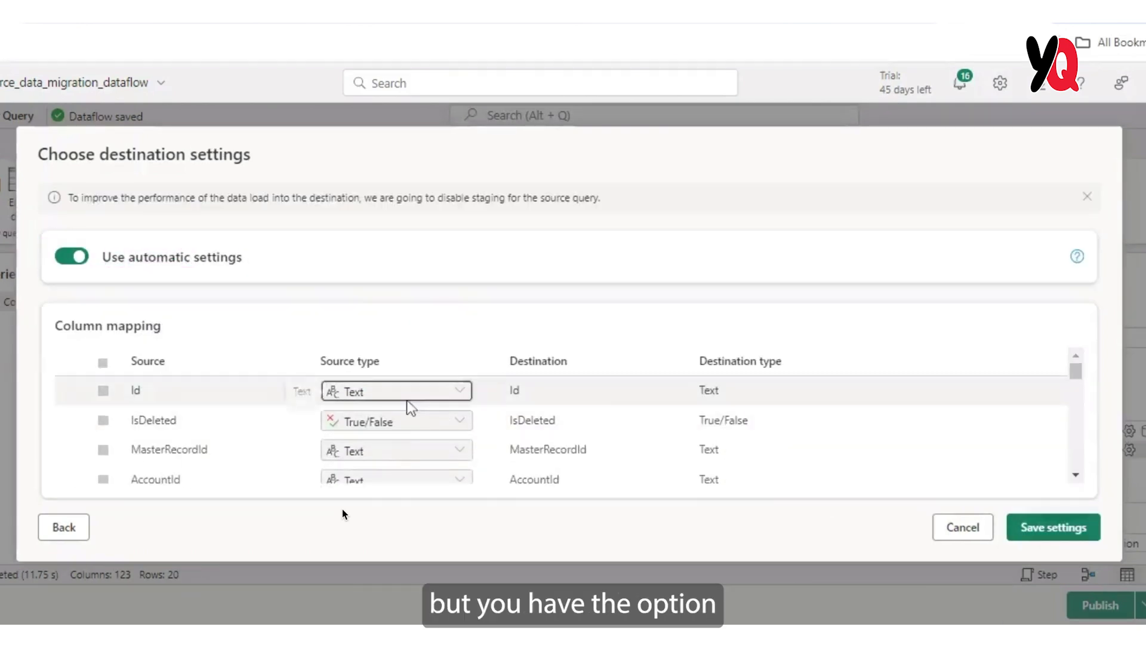
scroll(703, 466, down, 3)
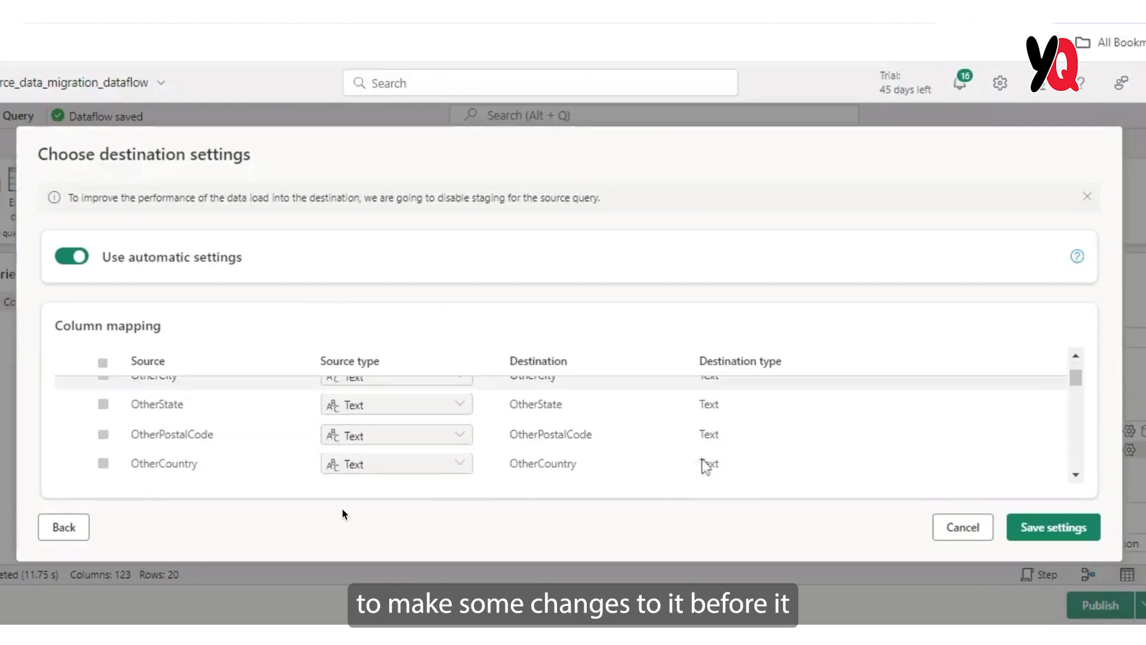
scroll(705, 466, up, 5)
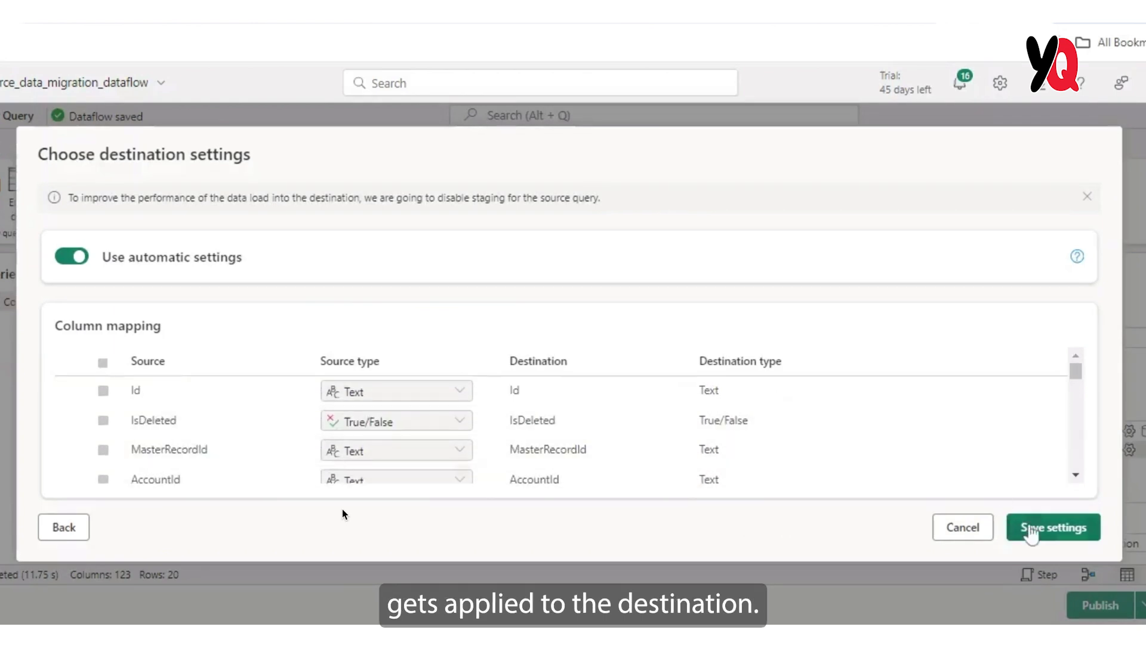
click(1033, 528)
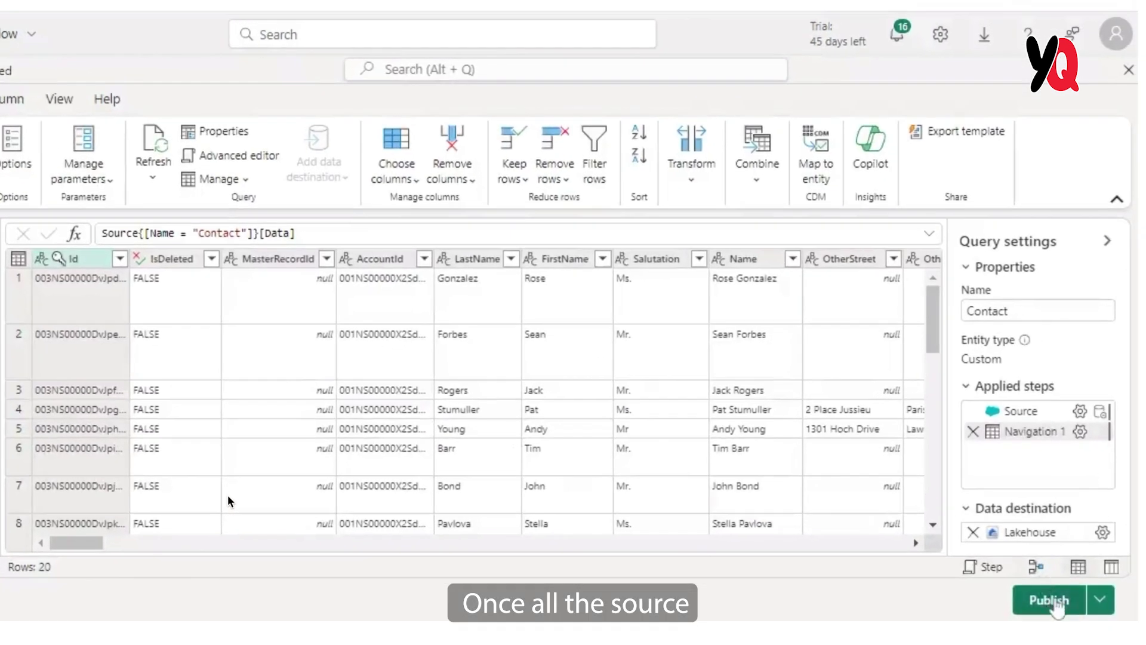
- Publish the salesforce_data_migration_dataflow Dataflow Gen2
click(1051, 601)
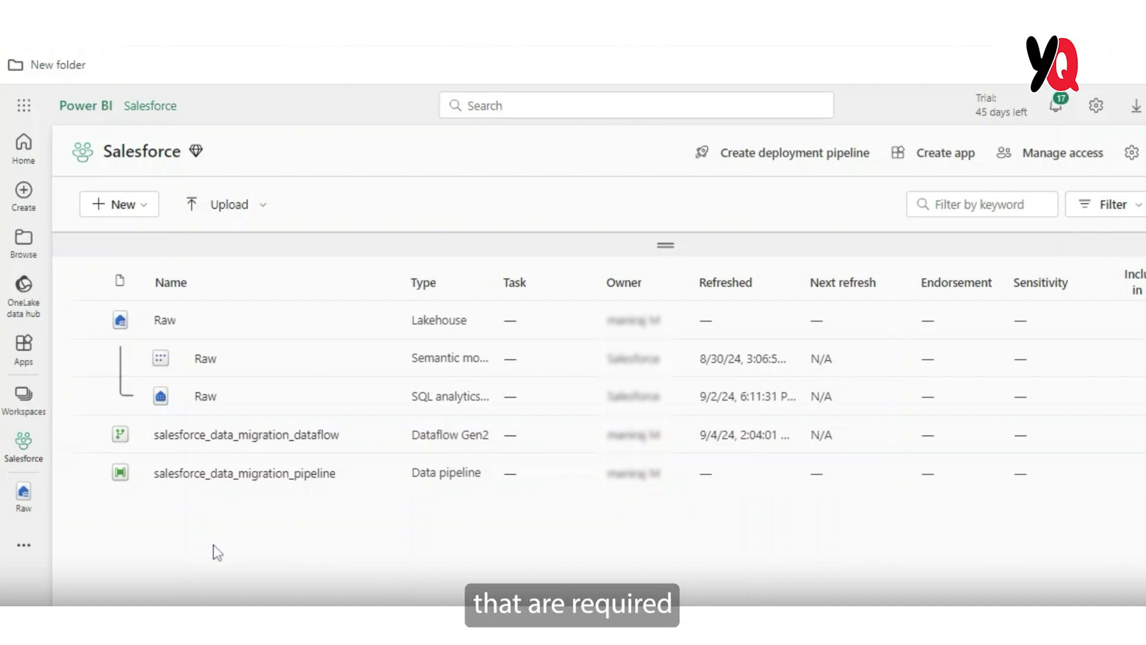
- Create an Environment item named data_ingestion_environment from the full list of new item types
click(134, 204)
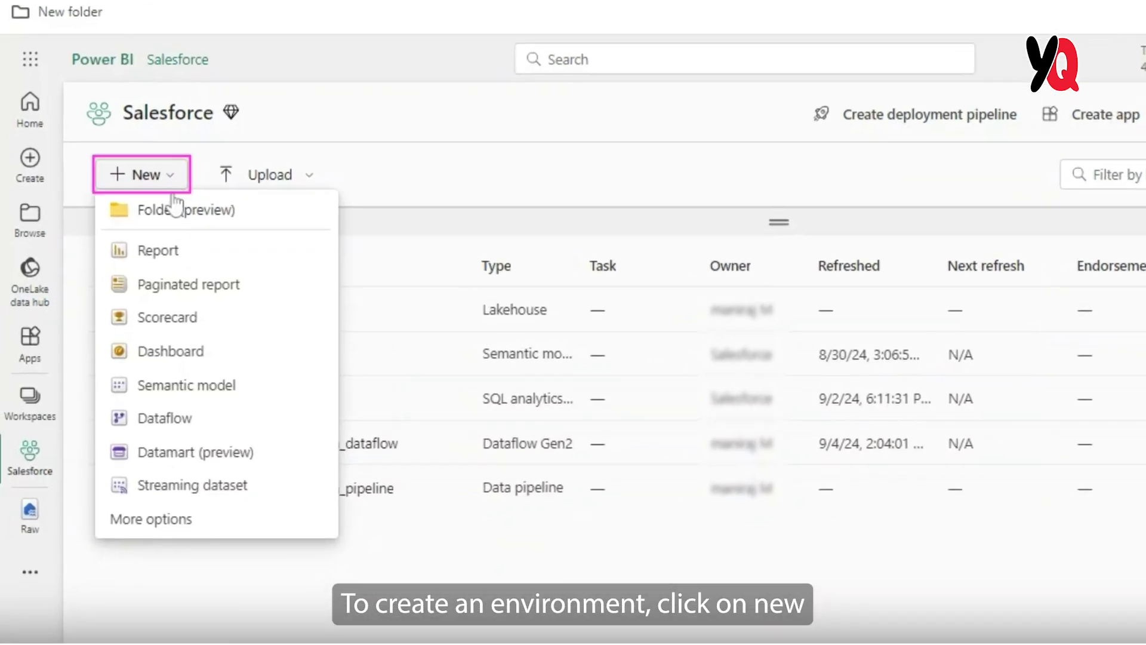
click(179, 519)
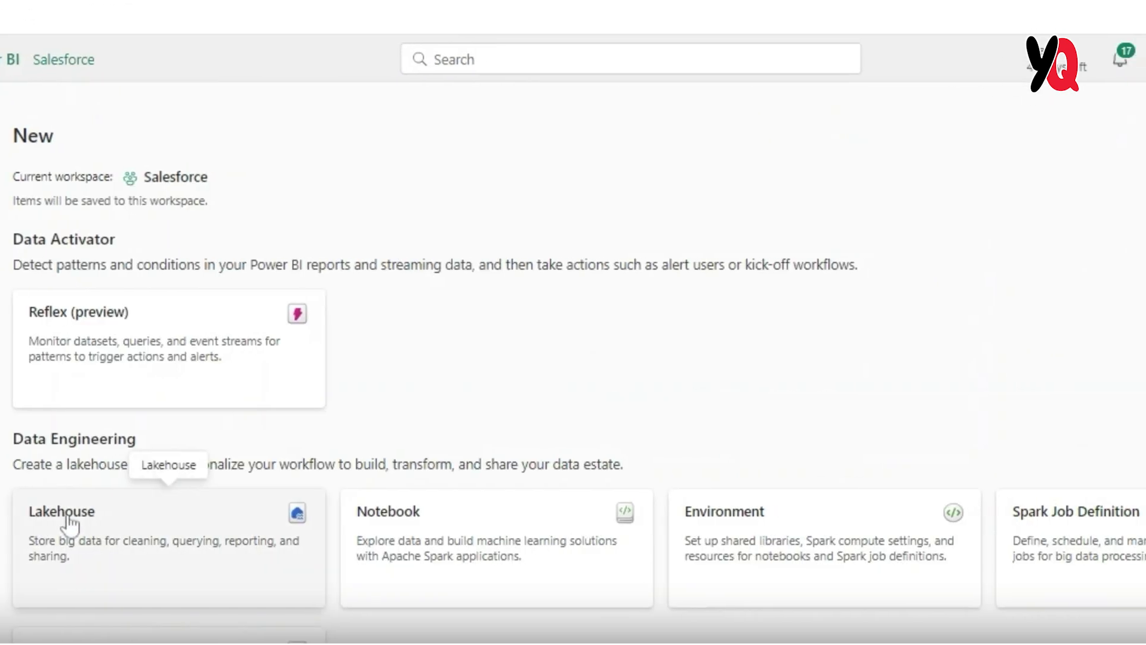
scroll(636, 301, down, 3)
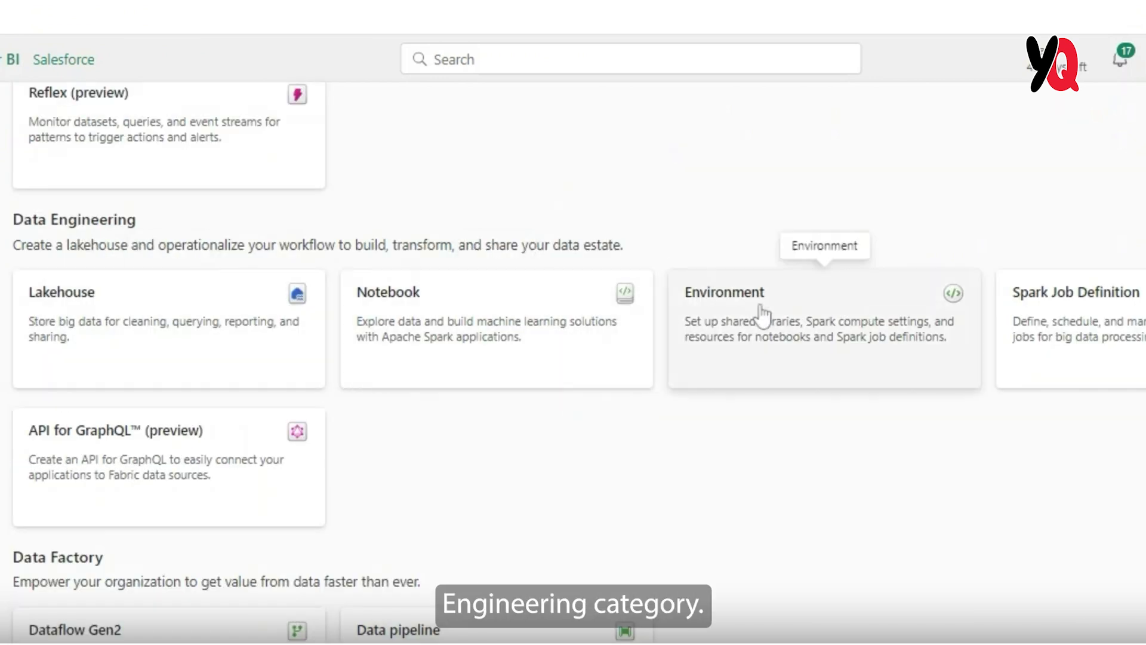
click(957, 299)
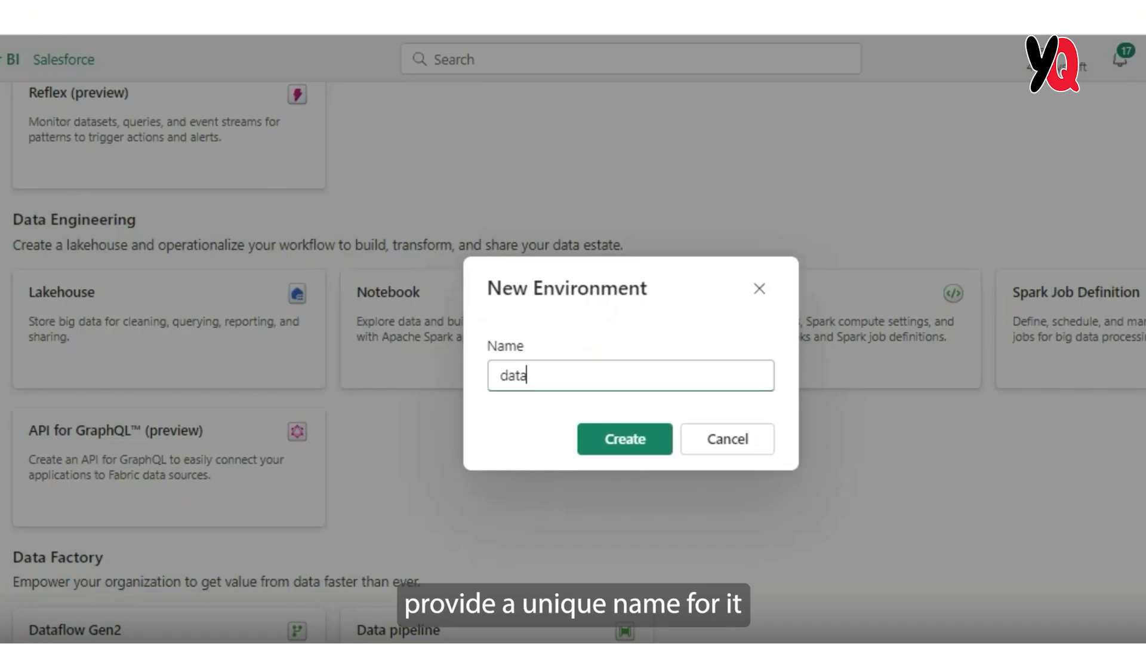
text(_)
text(ingestion_environment)
click(636, 445)
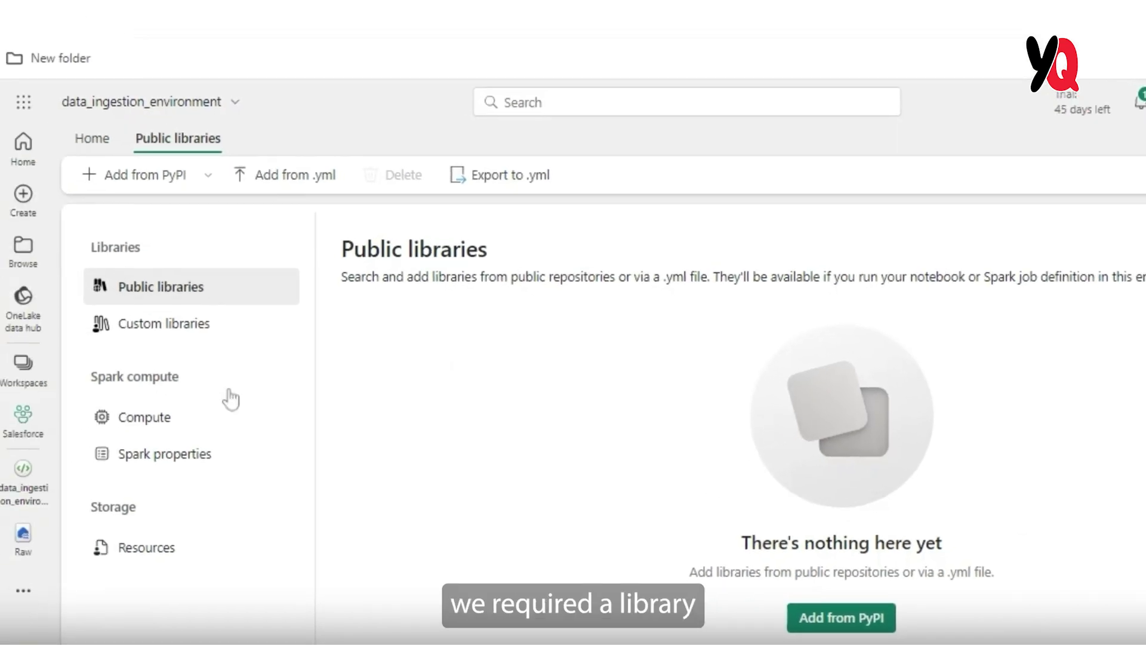
- Add simple-salesforce as a PyPI public library and publish the environment
click(143, 175)
click(326, 379)
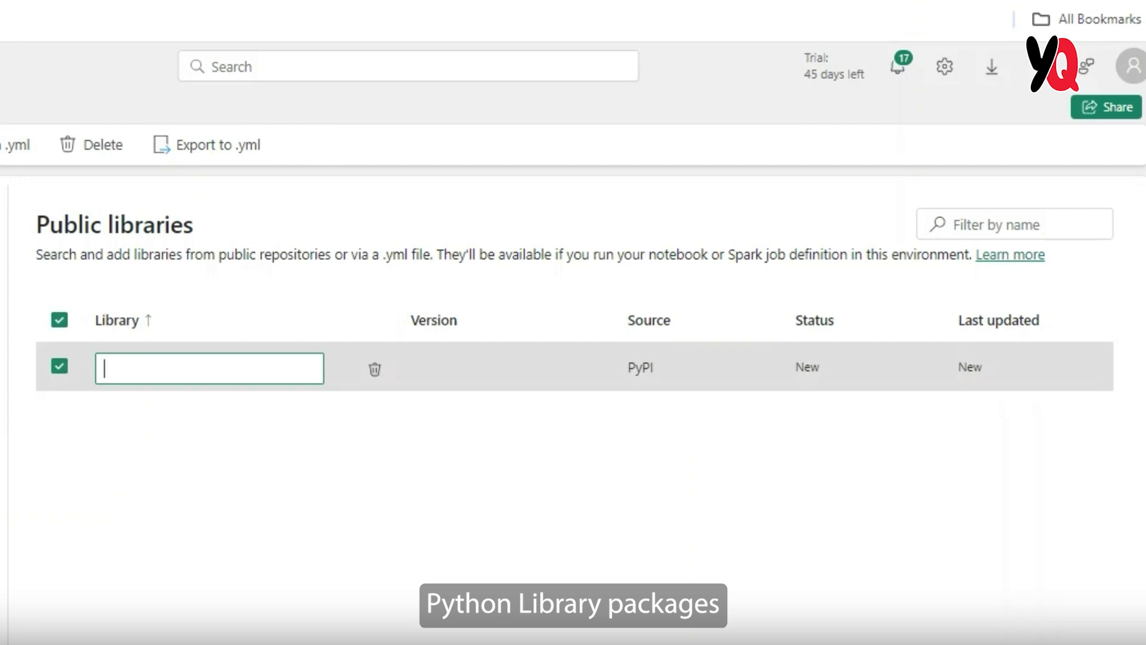
text(s)
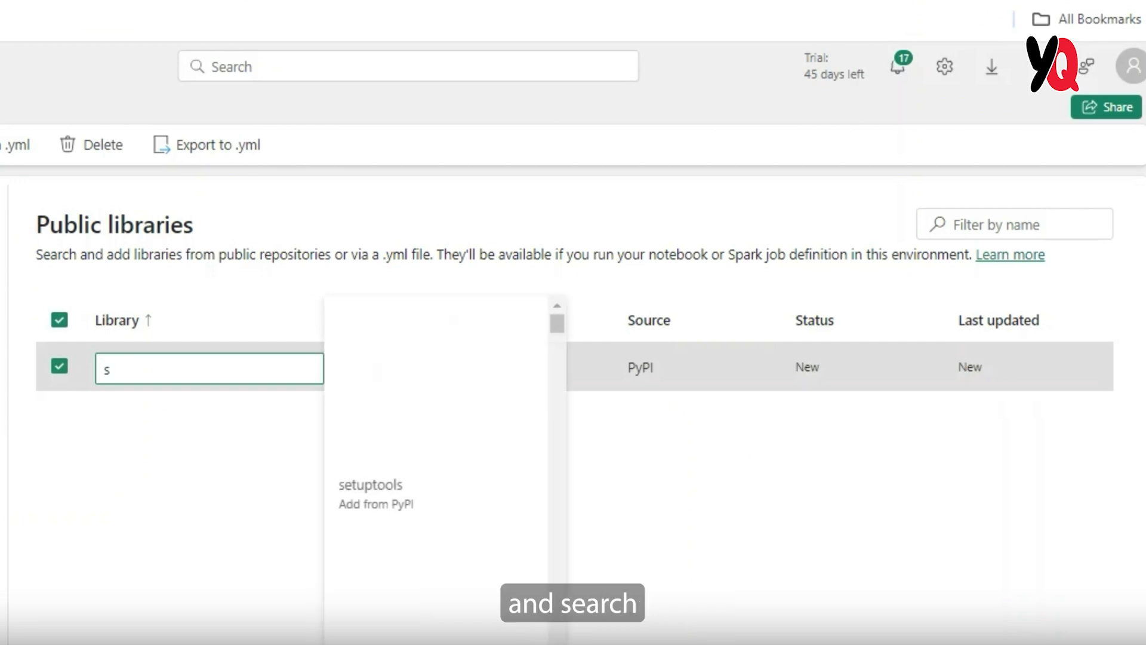
text(imple-salesforce)
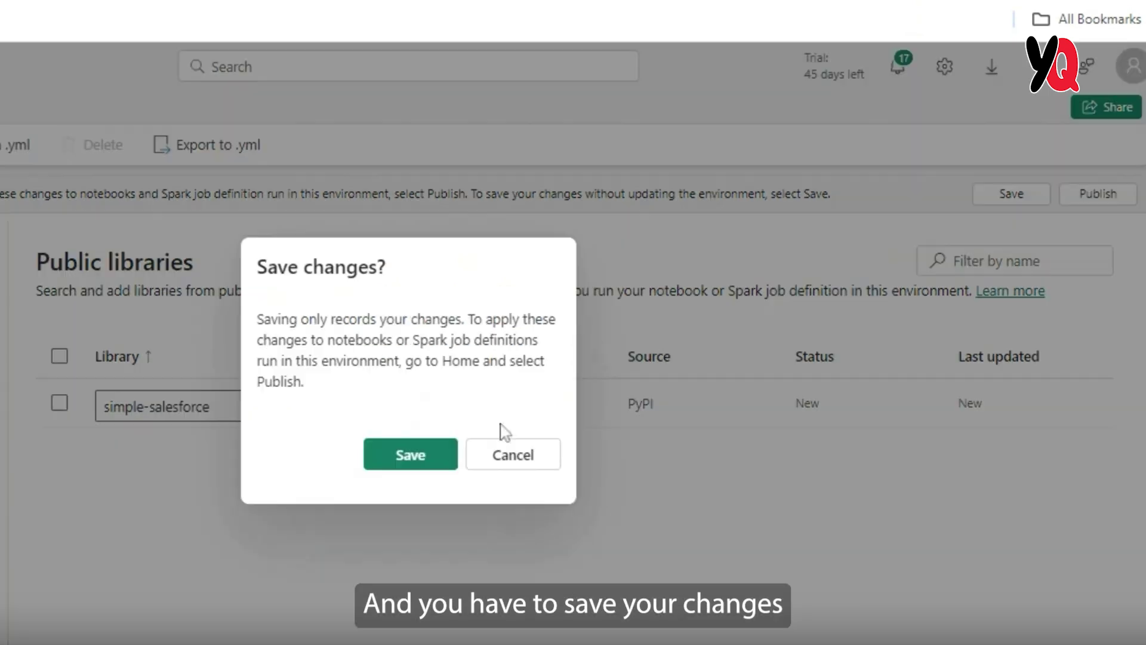
click(410, 452)
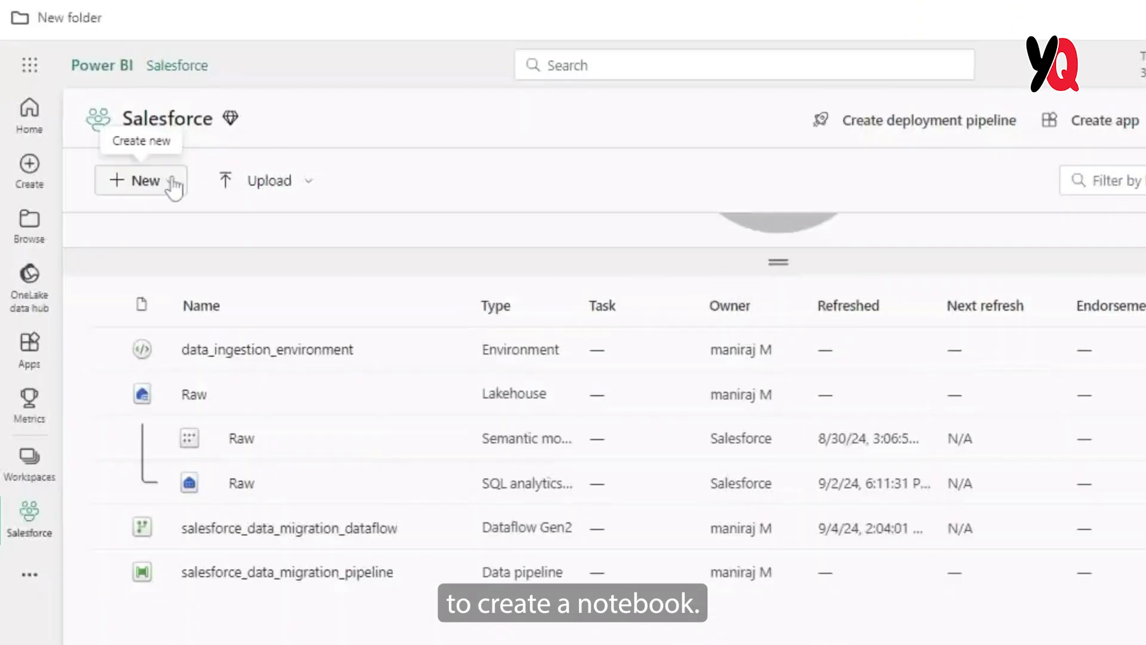
- Create a Notebook item and rename it salesforce_data_migration_notebook
click(174, 186)
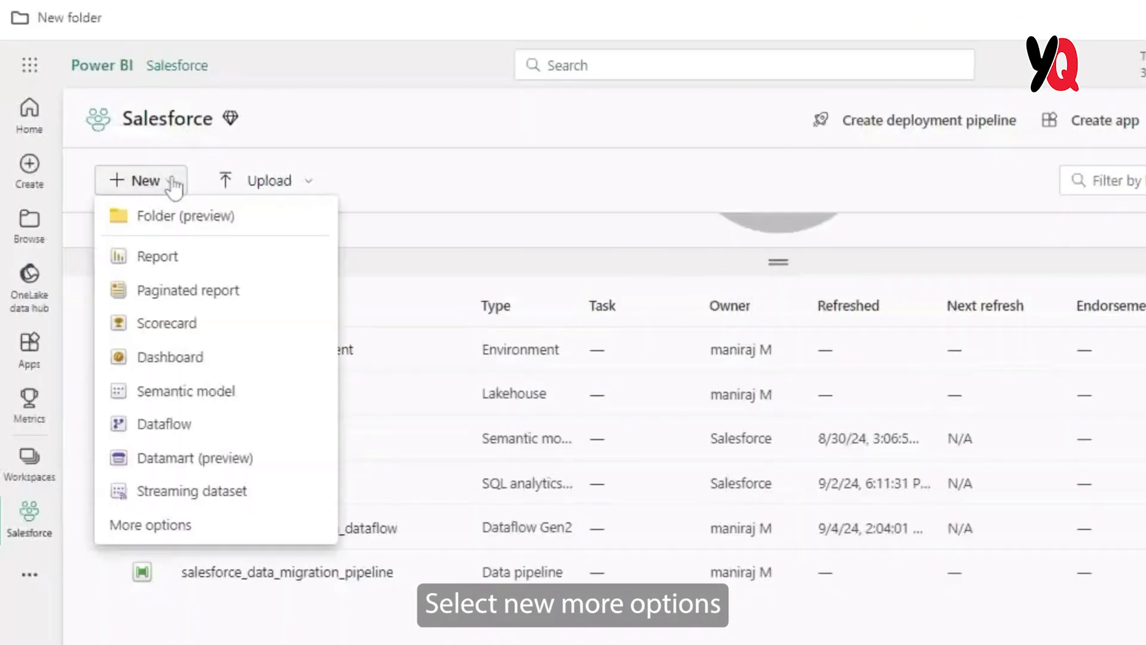
click(187, 526)
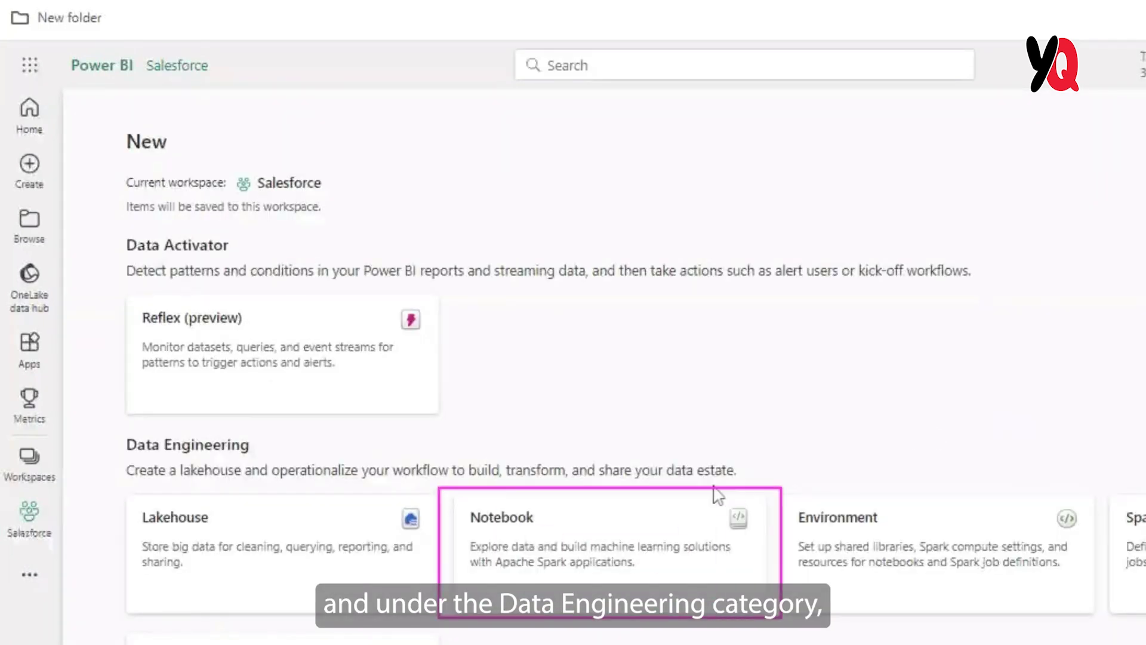
click(735, 526)
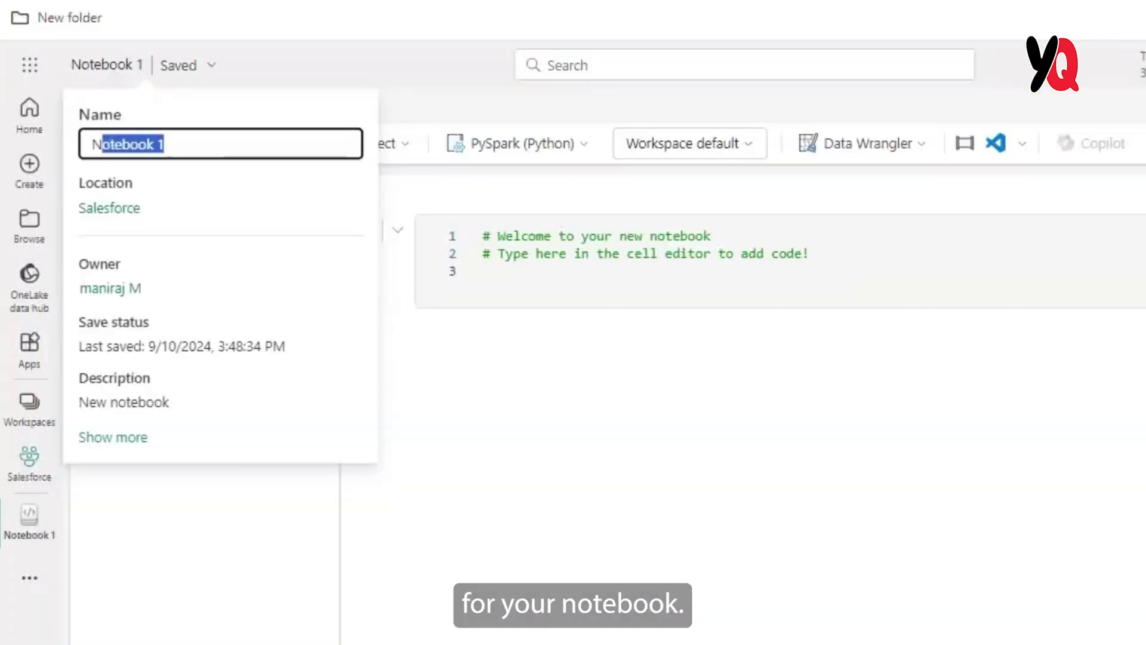
text(salesforce_data_migration_notebook)
key(Return)
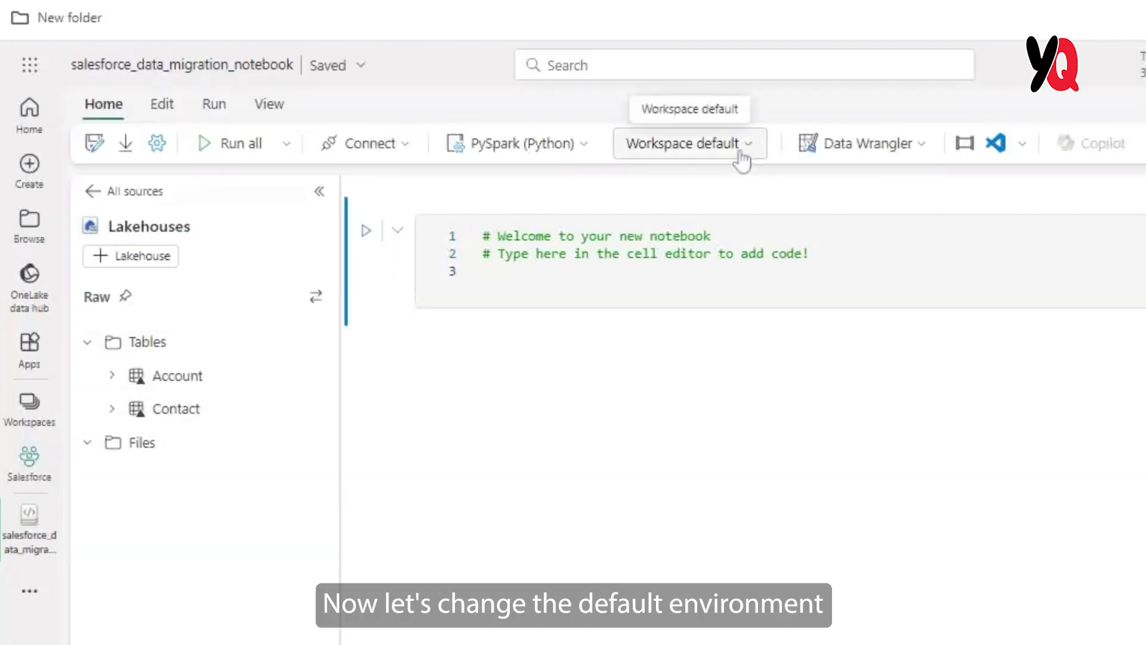
- Attach data_ingestion_environment to the notebook and clear the cell's placeholder comments
click(701, 157)
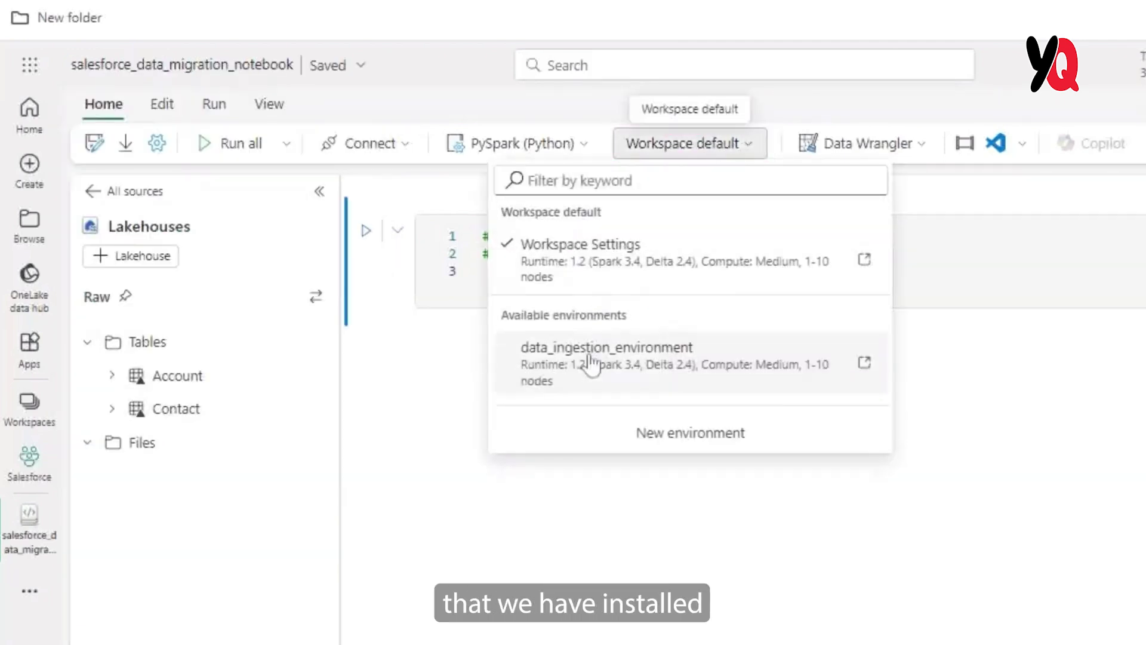
click(595, 377)
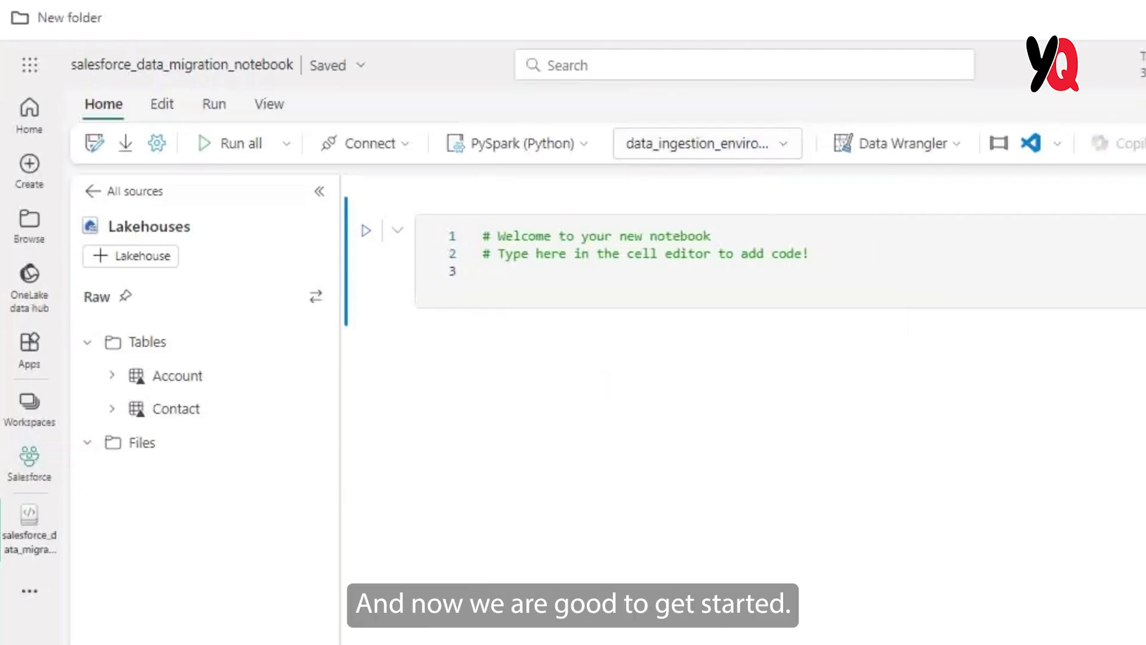
click(810, 254)
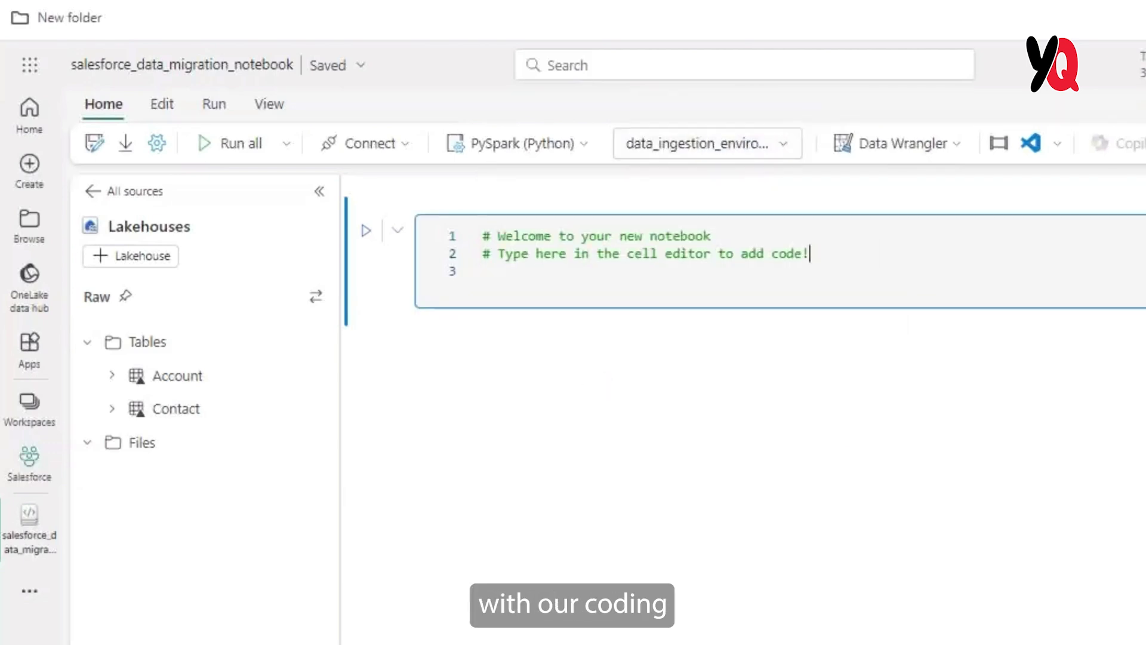
key(ctrl+shift+Home)
key(BackSpace)
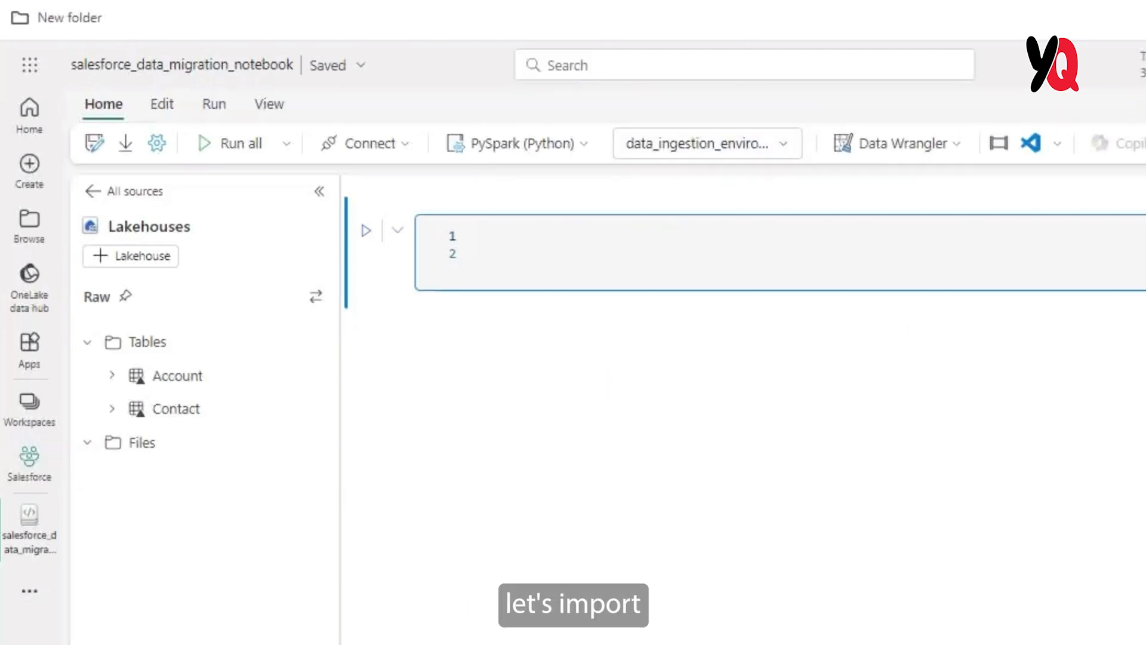
click(348, 67)
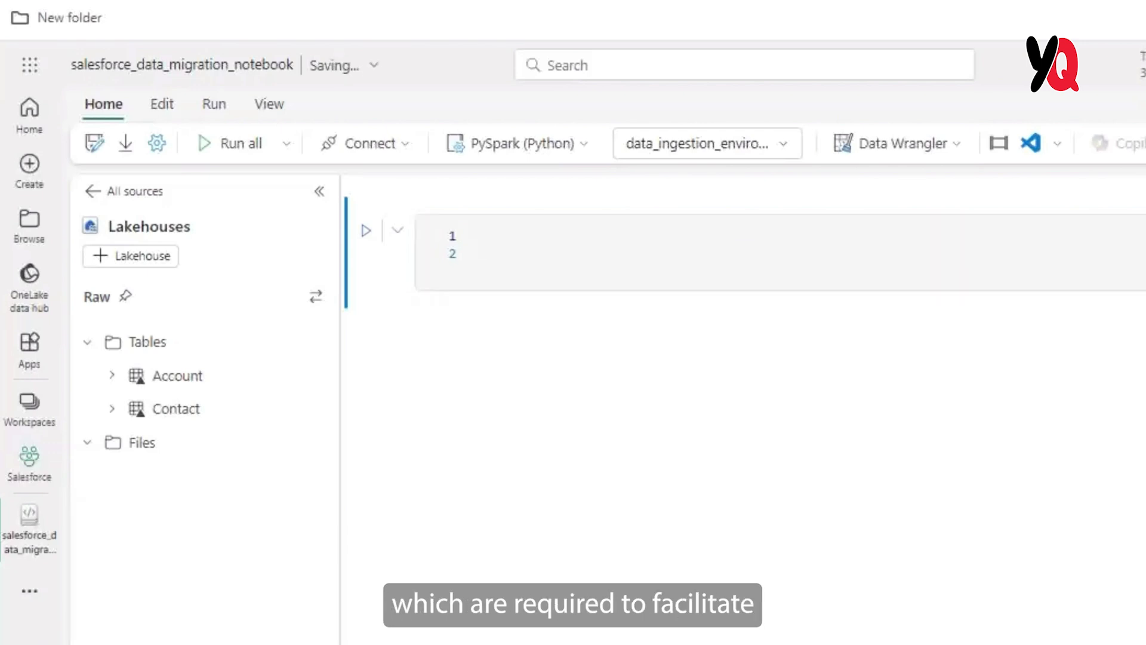
- Paste the simple_salesforce and pandas imports plus username, password and security_token variables
click(679, 294)
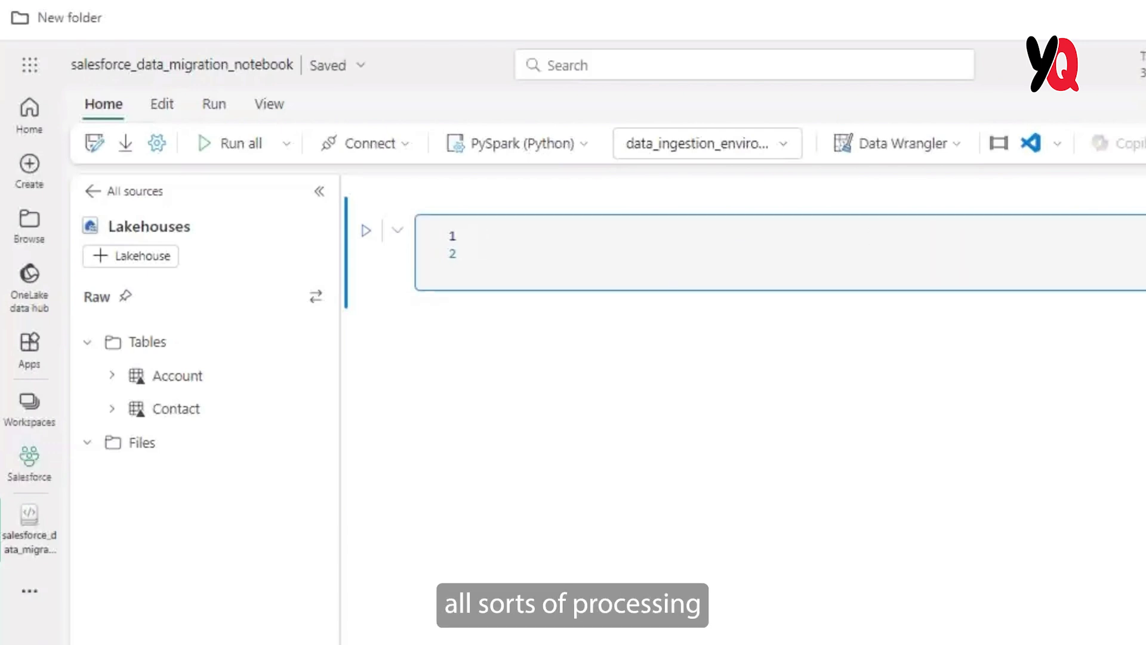
text(from simple_salesforce import Salesforce, SalesforceLogin import pandas as pd)
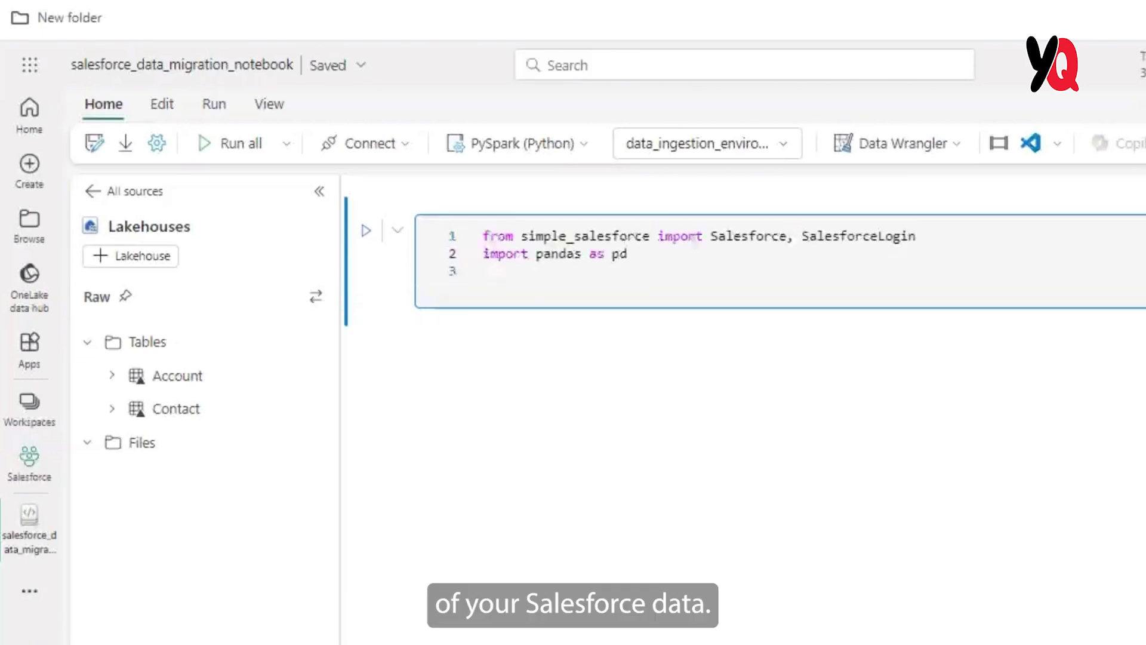
click(483, 271)
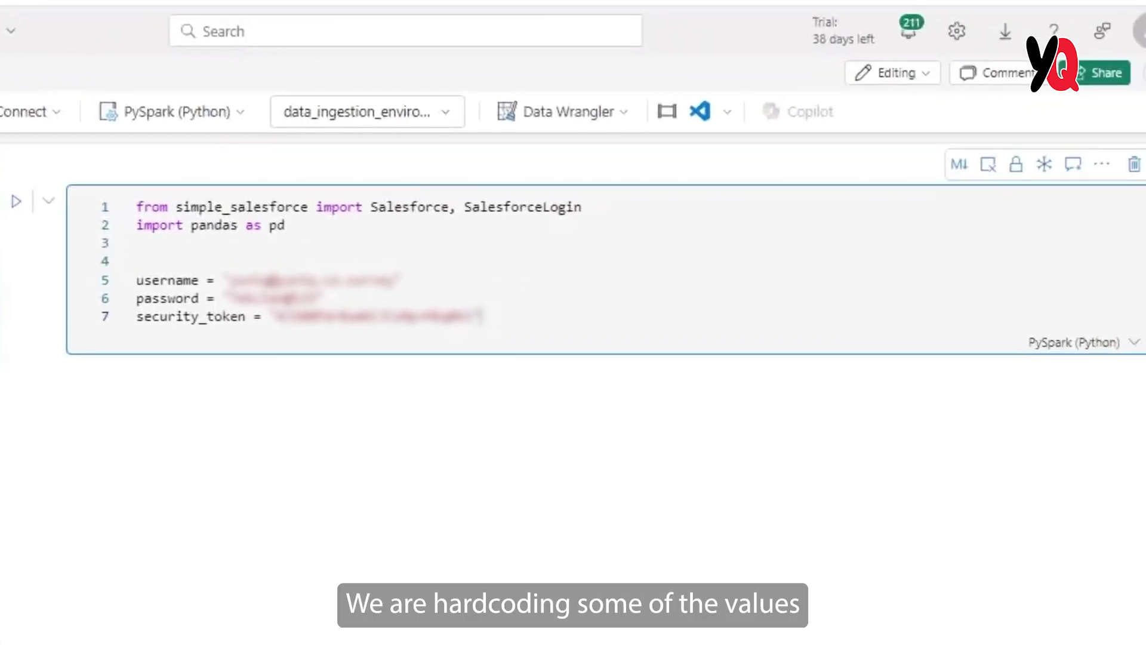
double_click(182, 280)
double_click(168, 298)
double_click(191, 317)
click(324, 298)
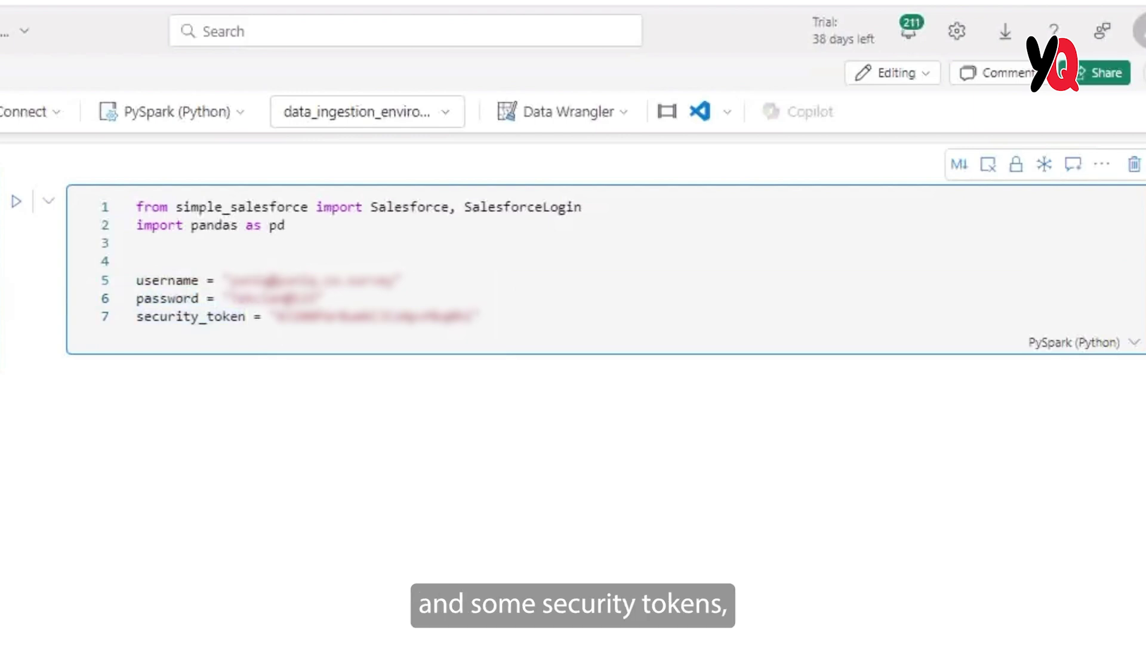
key(Return)
key(Return)
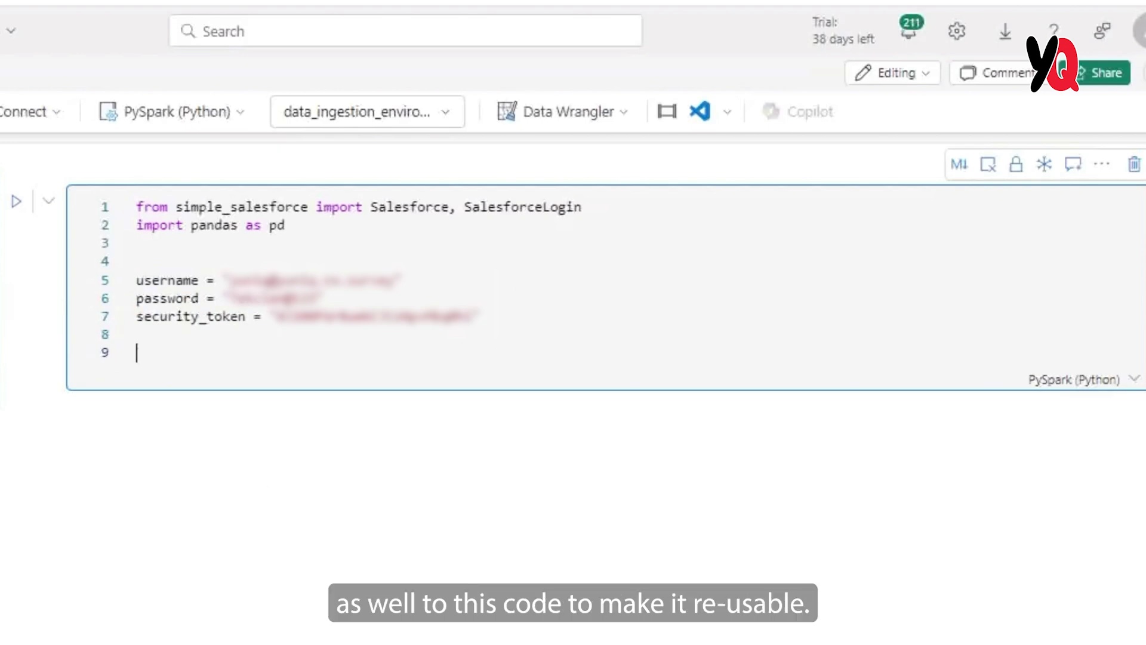
key(Escape)
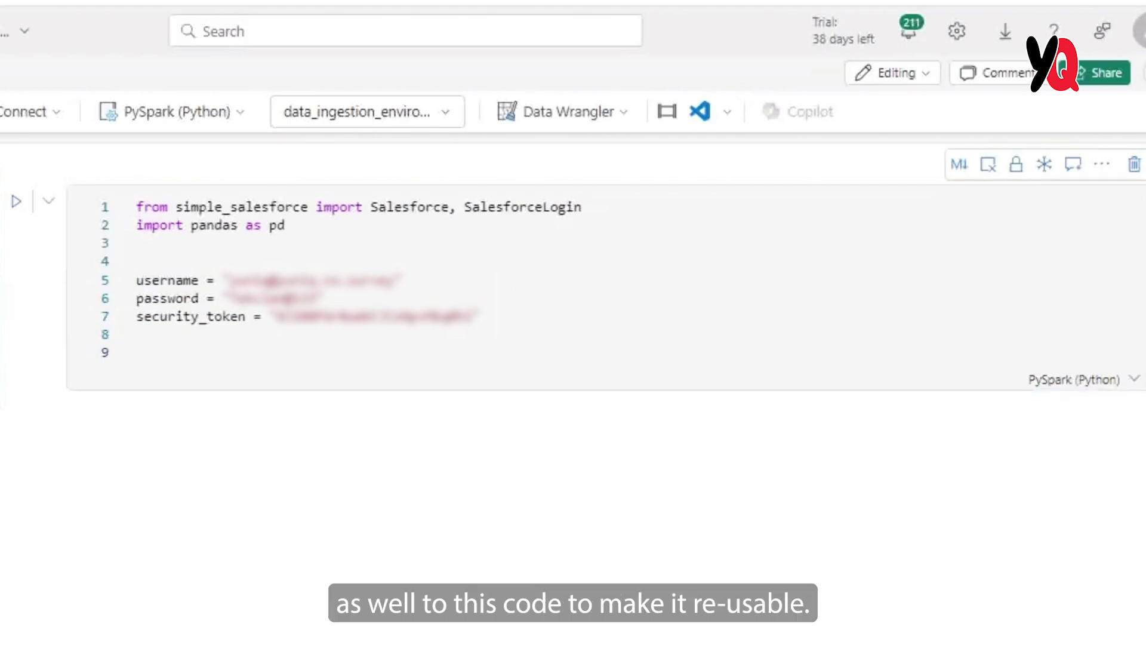
- Paste the Salesforce login code, then a select query on Case fields AccountId through Type
key(ctrl+v)
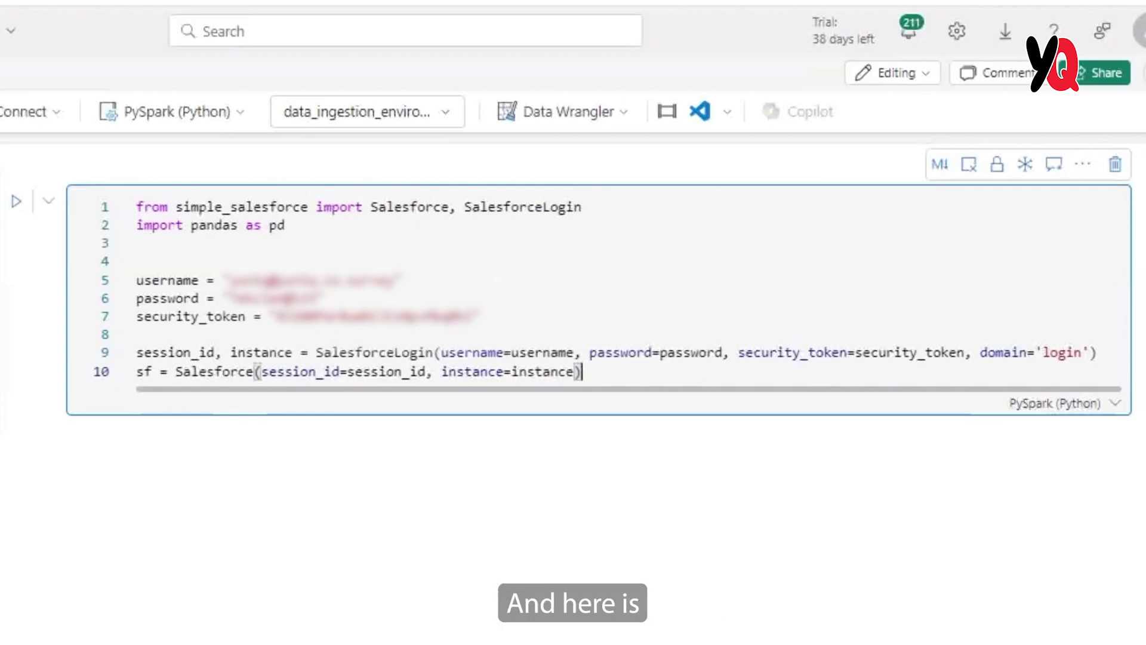
key(Return)
key(Return)
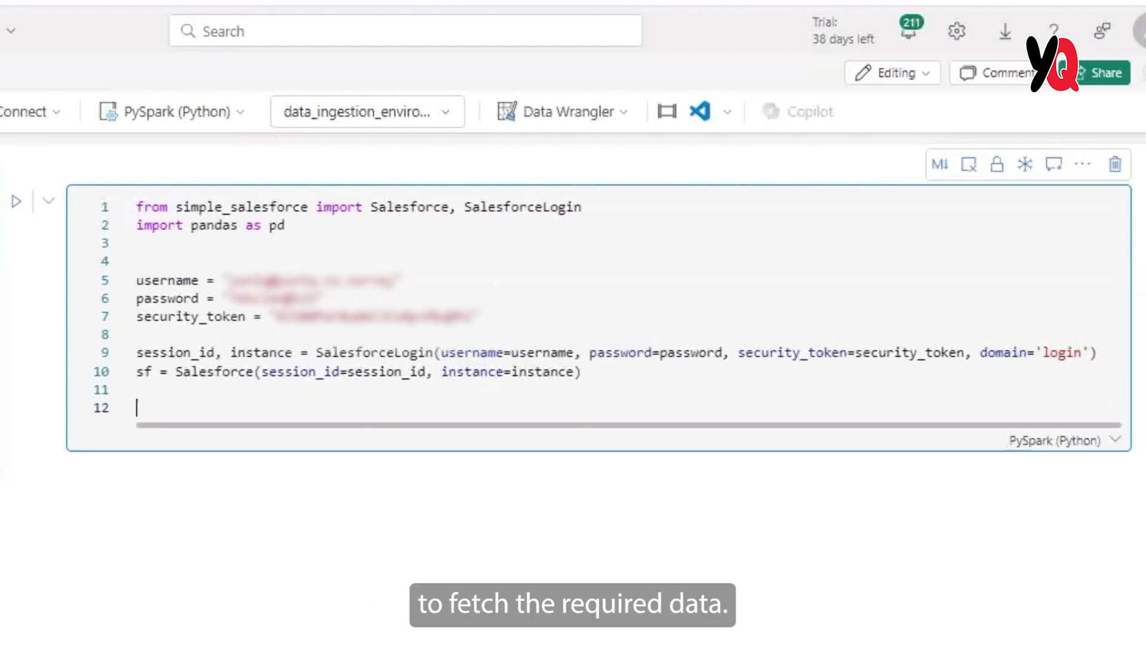
key(ctrl+v)
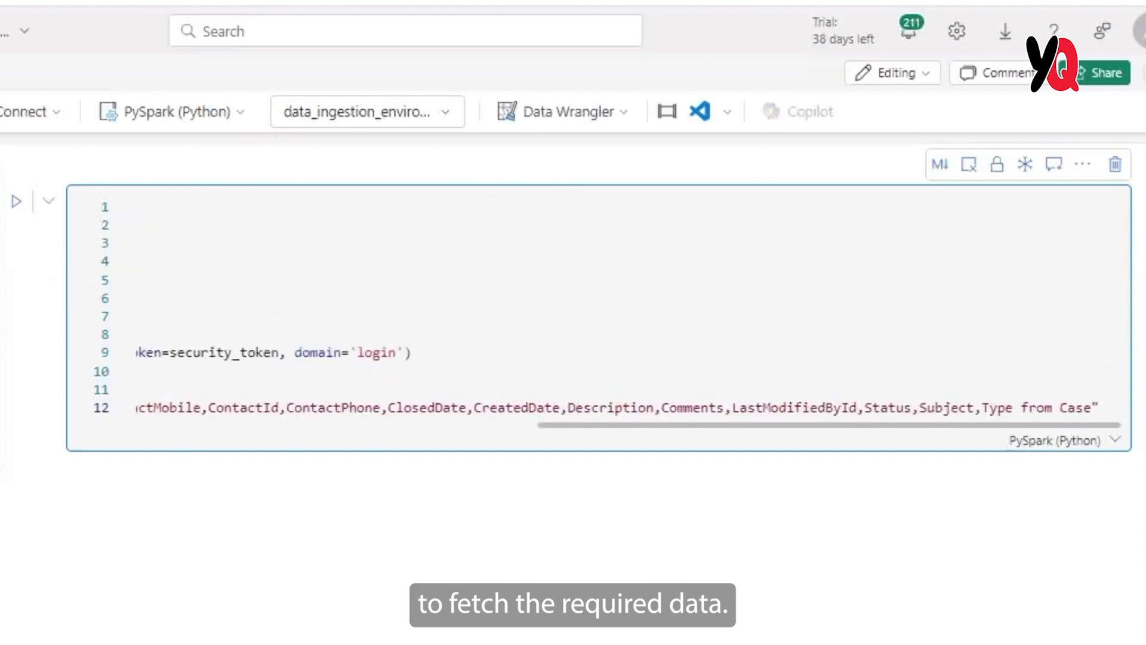
key(Home)
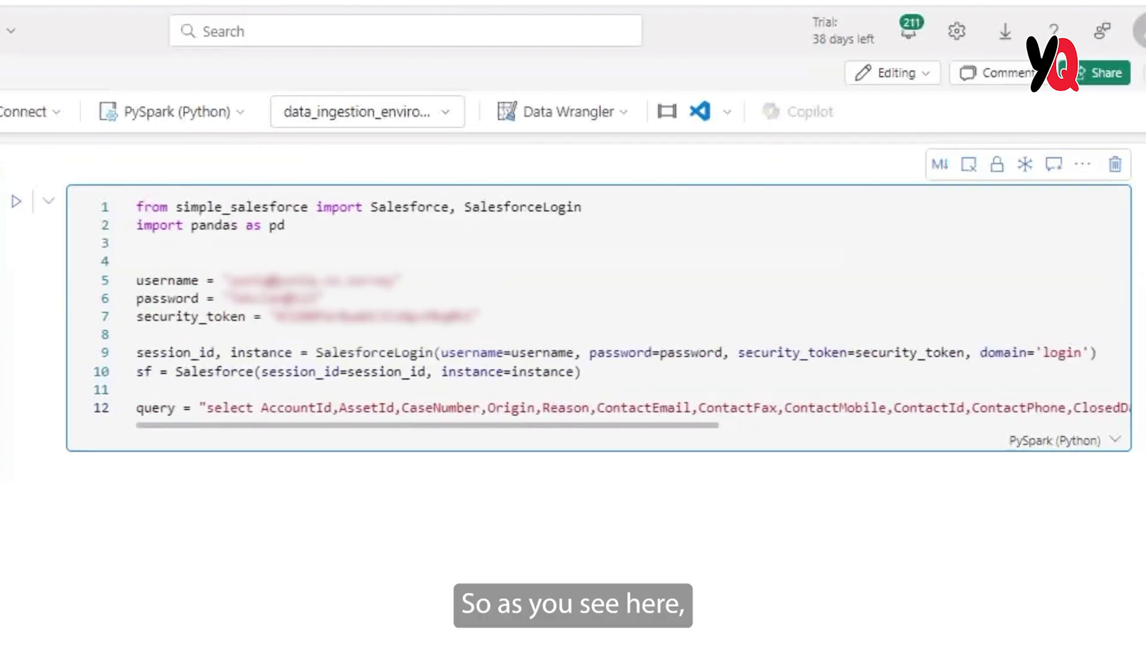
double_click(229, 408)
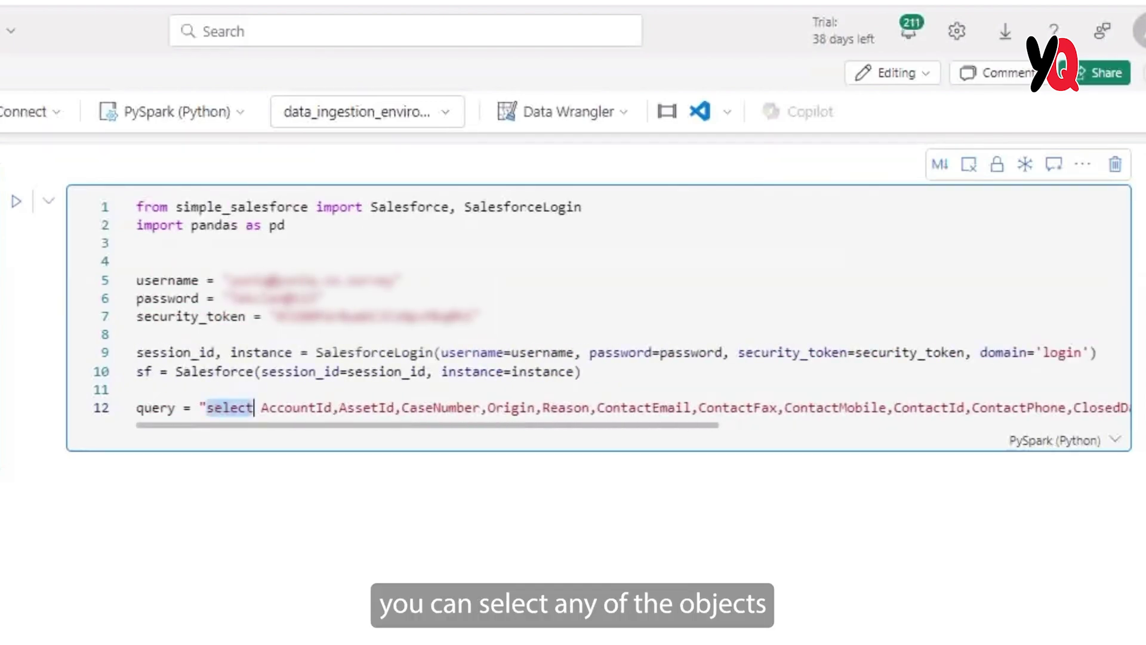
scroll(633, 313, right, 10)
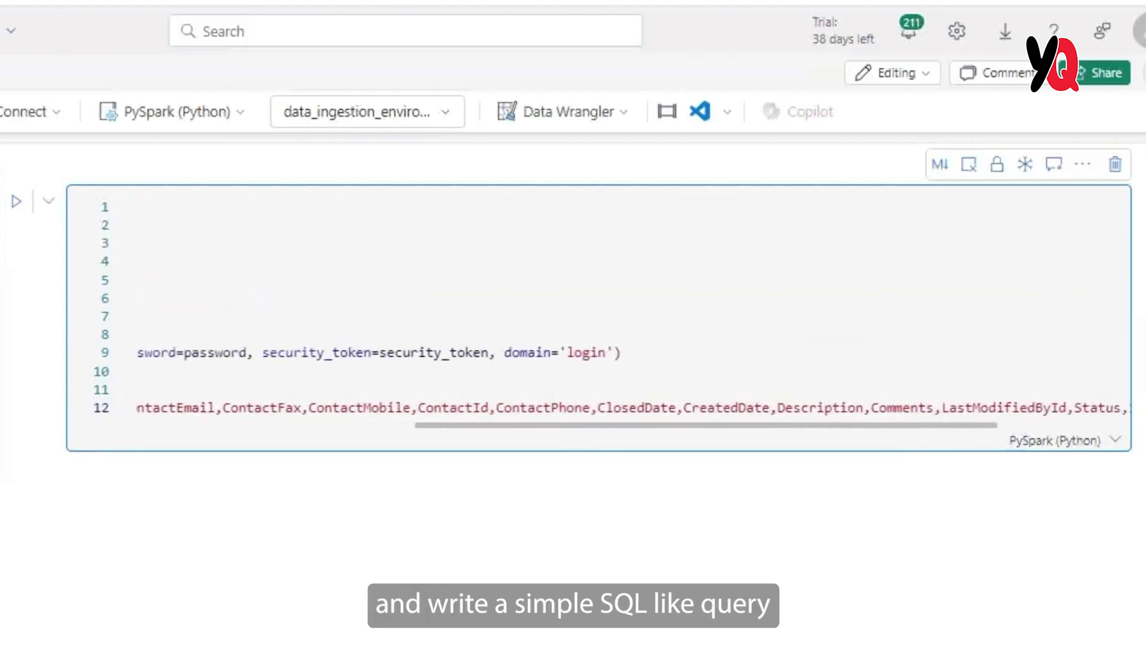
scroll(632, 314, right, 5)
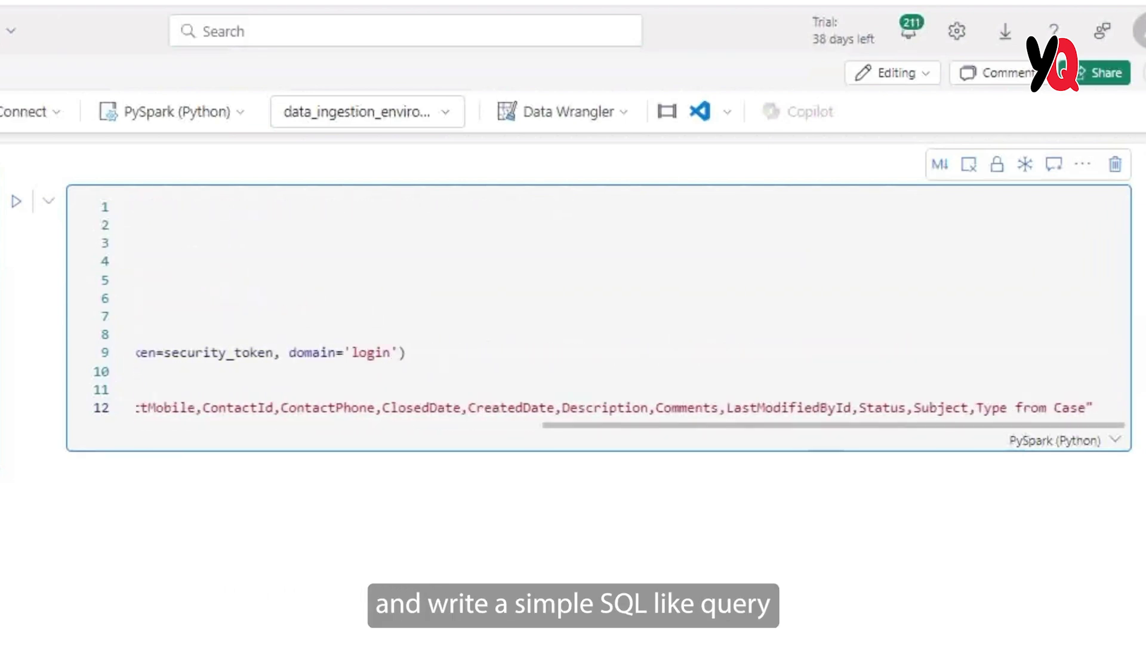
double_click(1070, 407)
click(1096, 408)
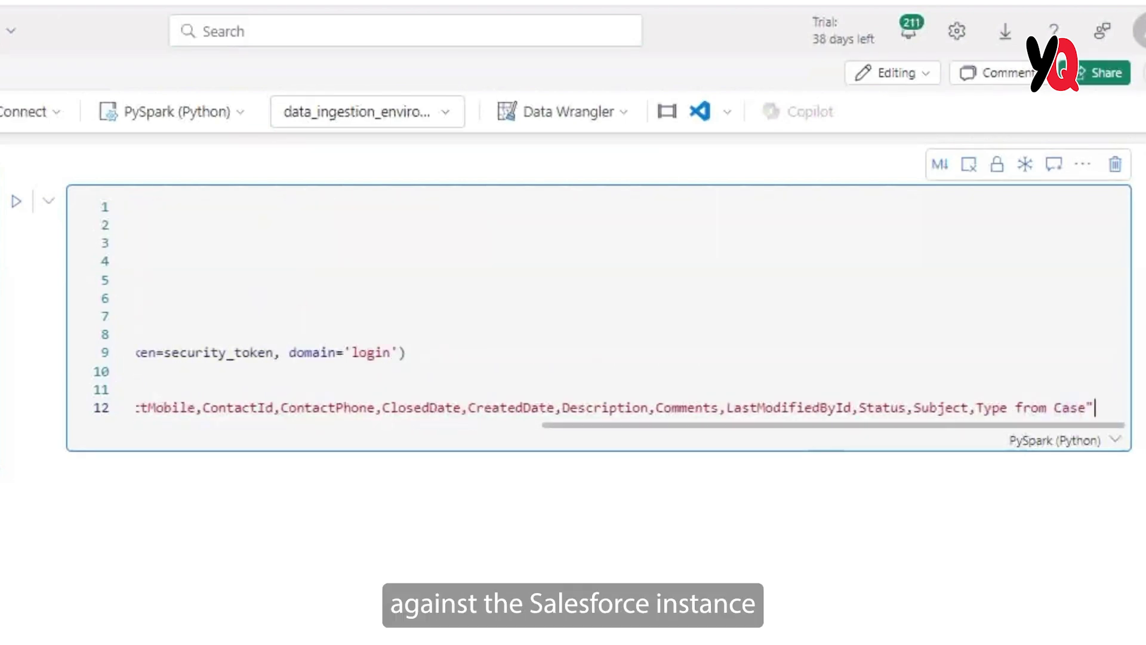
key(Return)
key(Return)
- Add the sf.query call, pandas conversion and df = spark.createDataFrame(df_records) lines
key(ctrl+v)
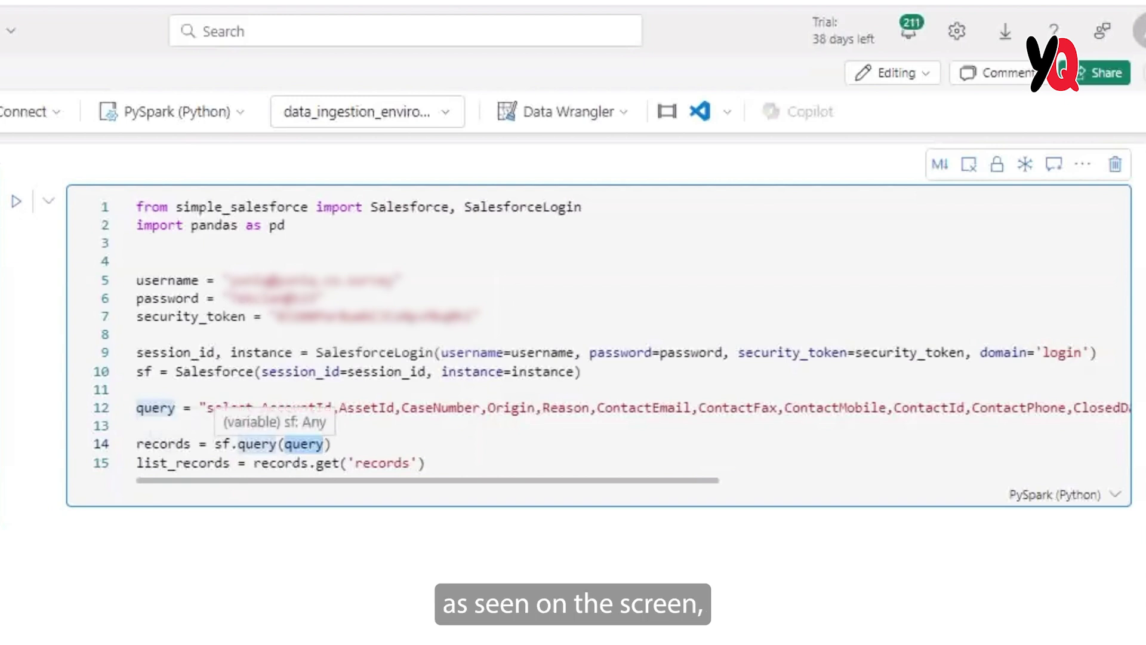
click(231, 444)
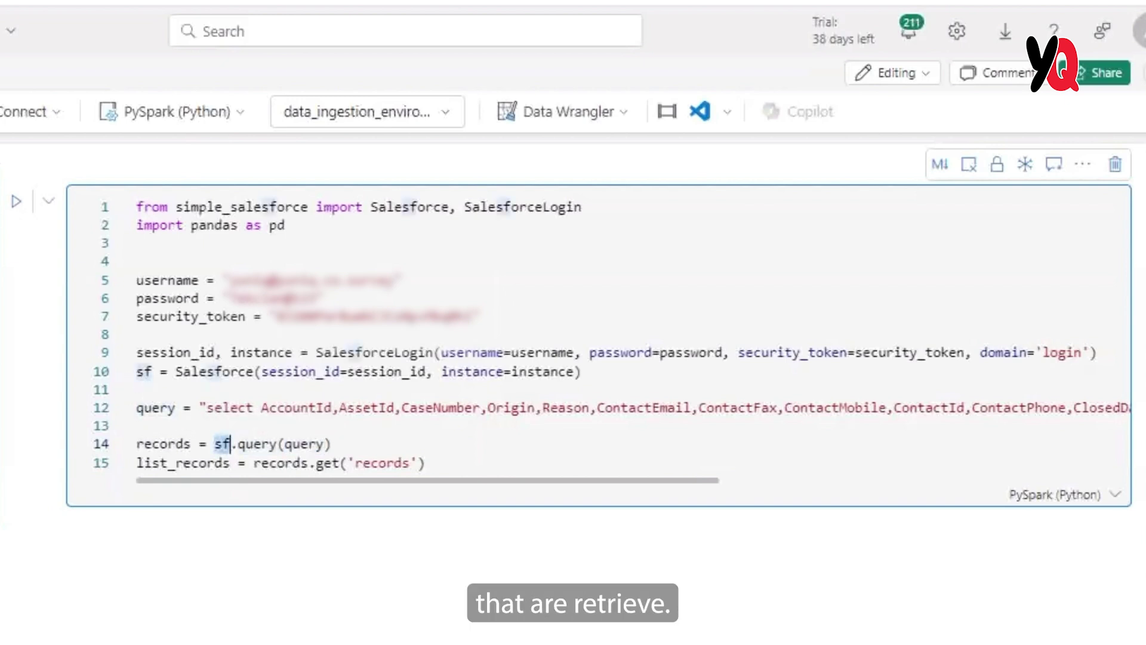
click(425, 463)
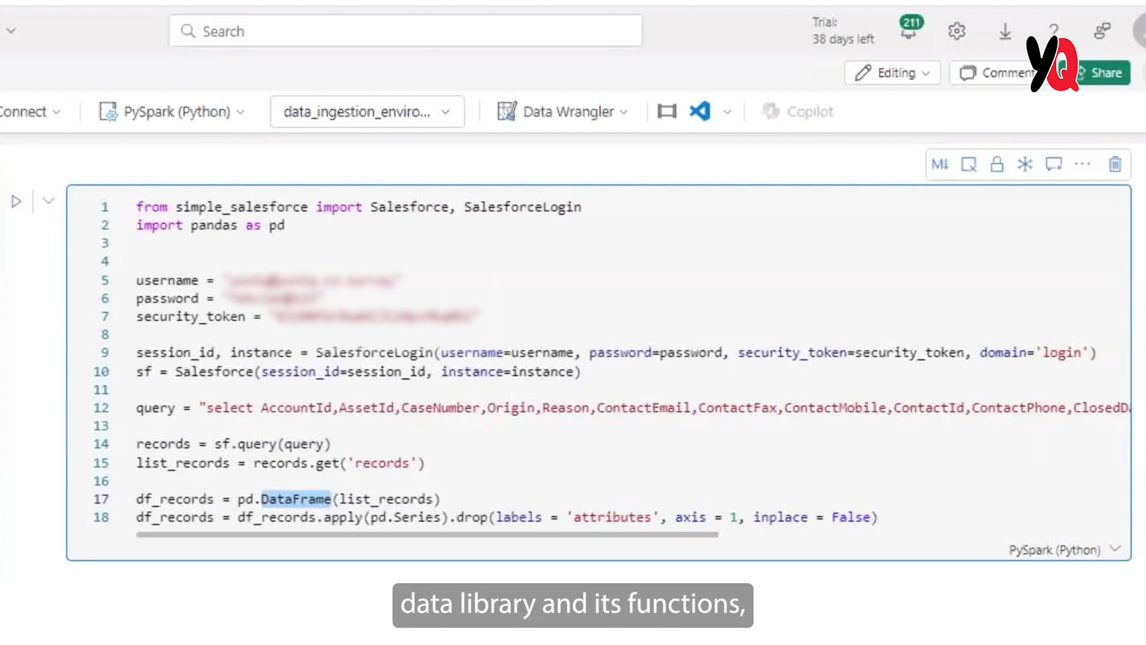
click(878, 517)
key(Return)
key(Return)
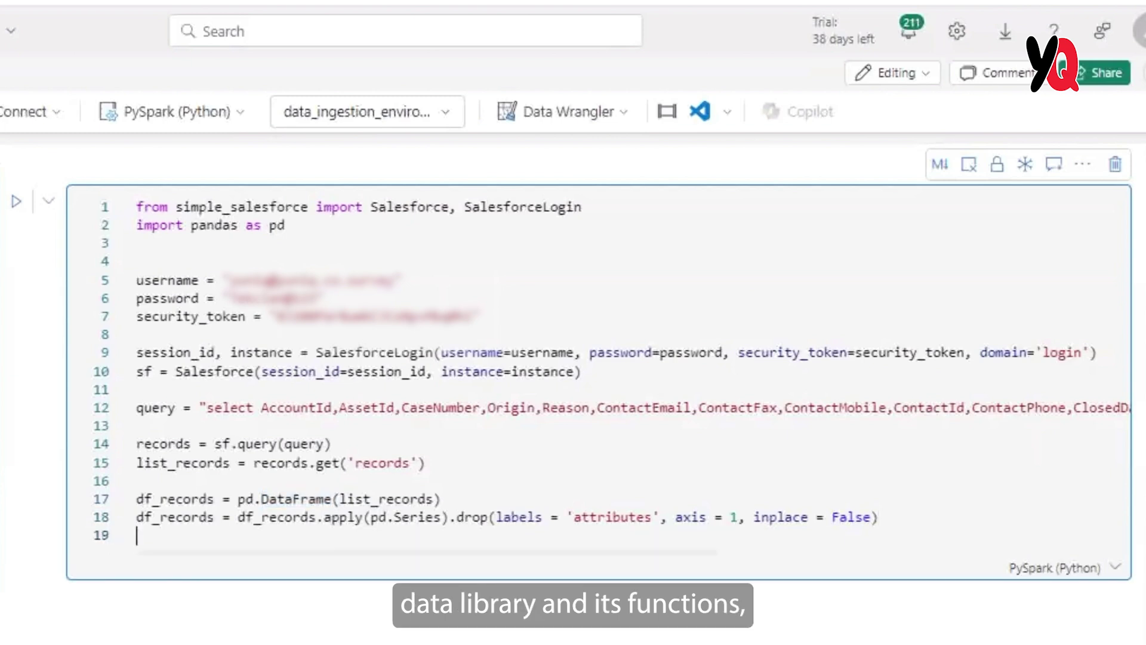
text(df = spark.createDataFrame(df_records))
click(281, 441)
click(194, 441)
click(281, 442)
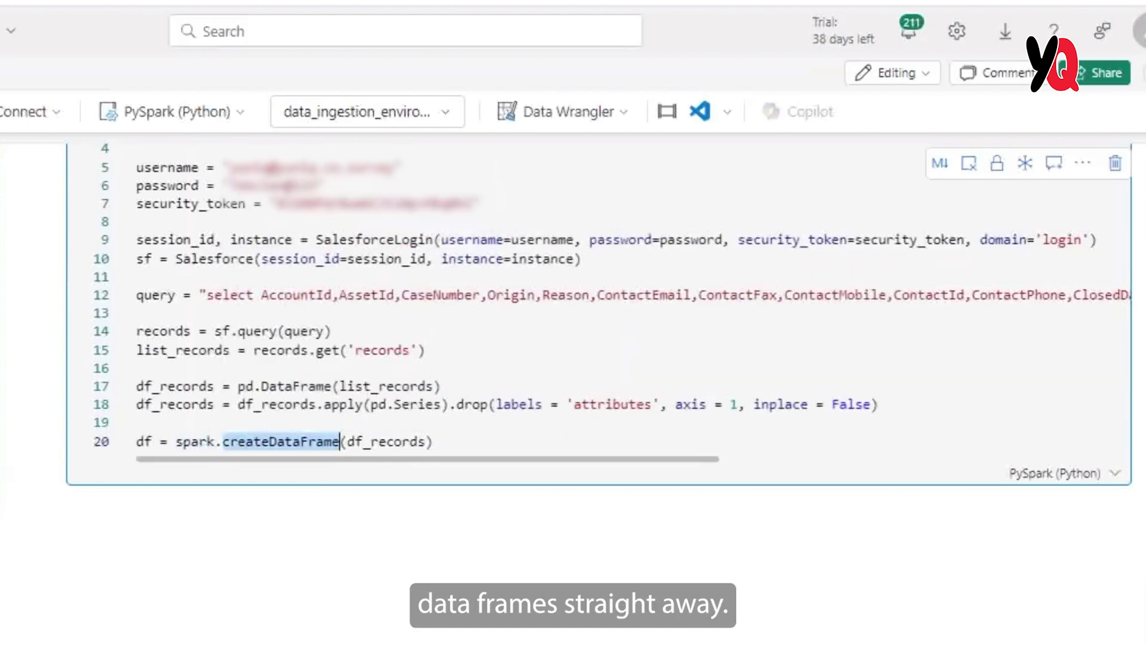
click(434, 441)
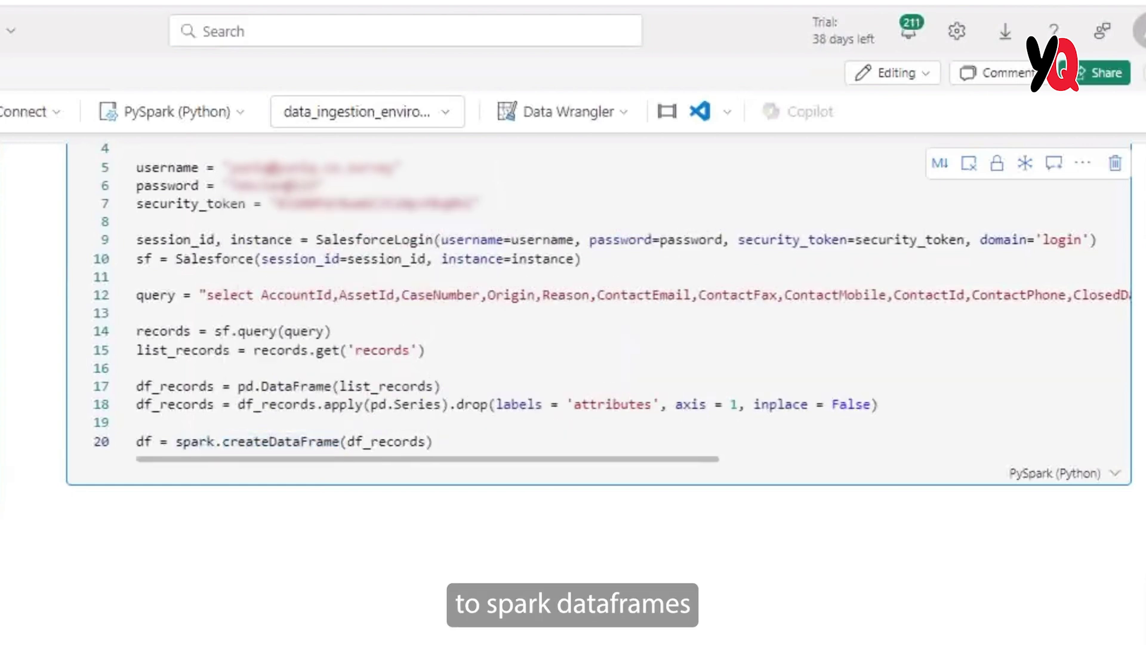
key(Return)
key(Return)
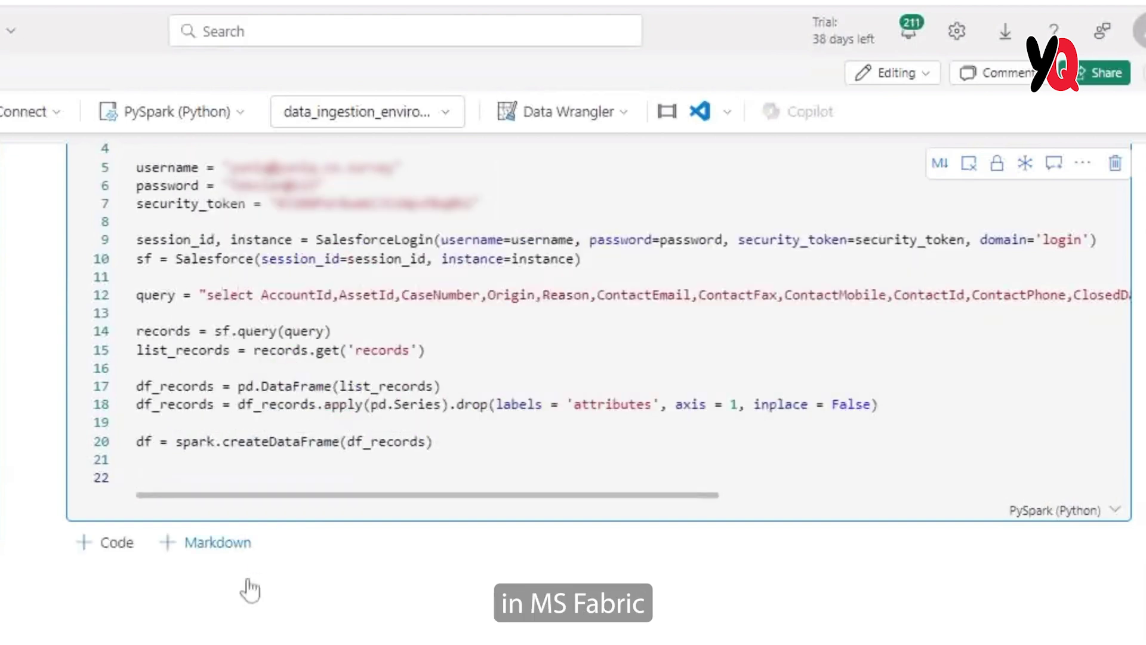
key(Escape)
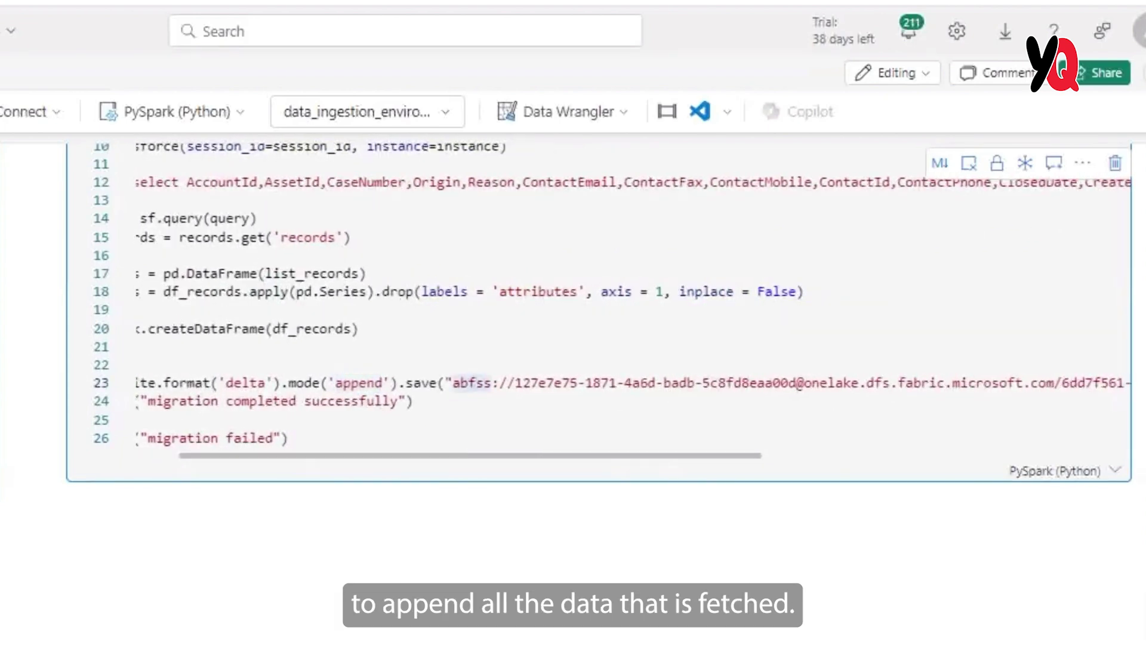
- Review the delta append write to Tables/Case with its success and failure prints
scroll(633, 298, right, 10)
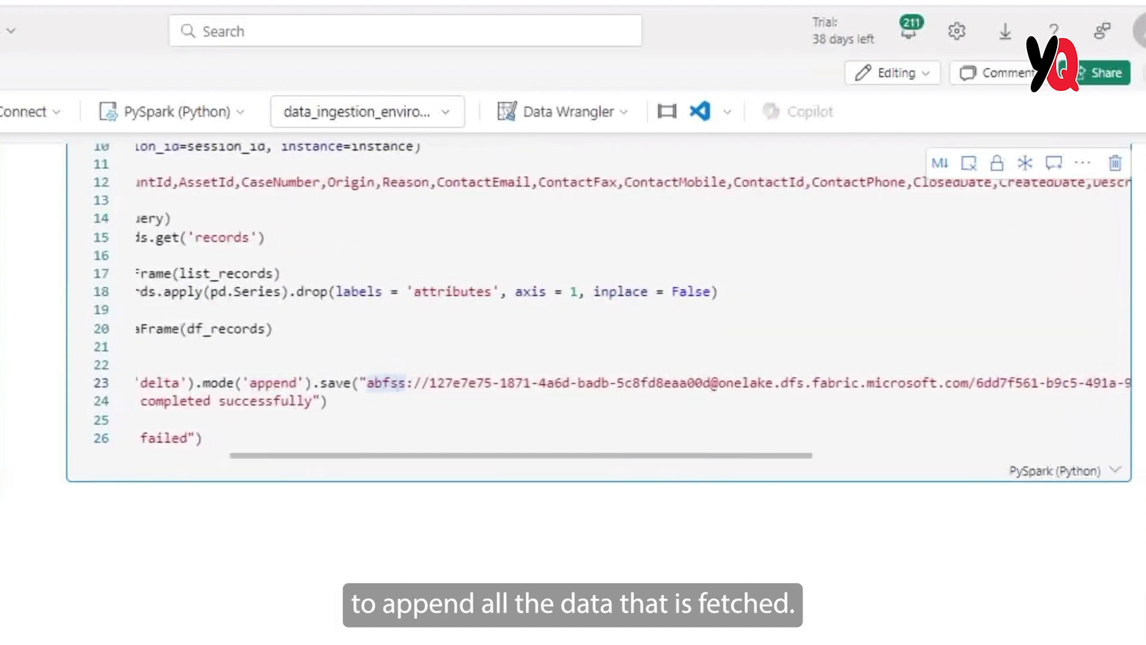
scroll(633, 299, right, 2)
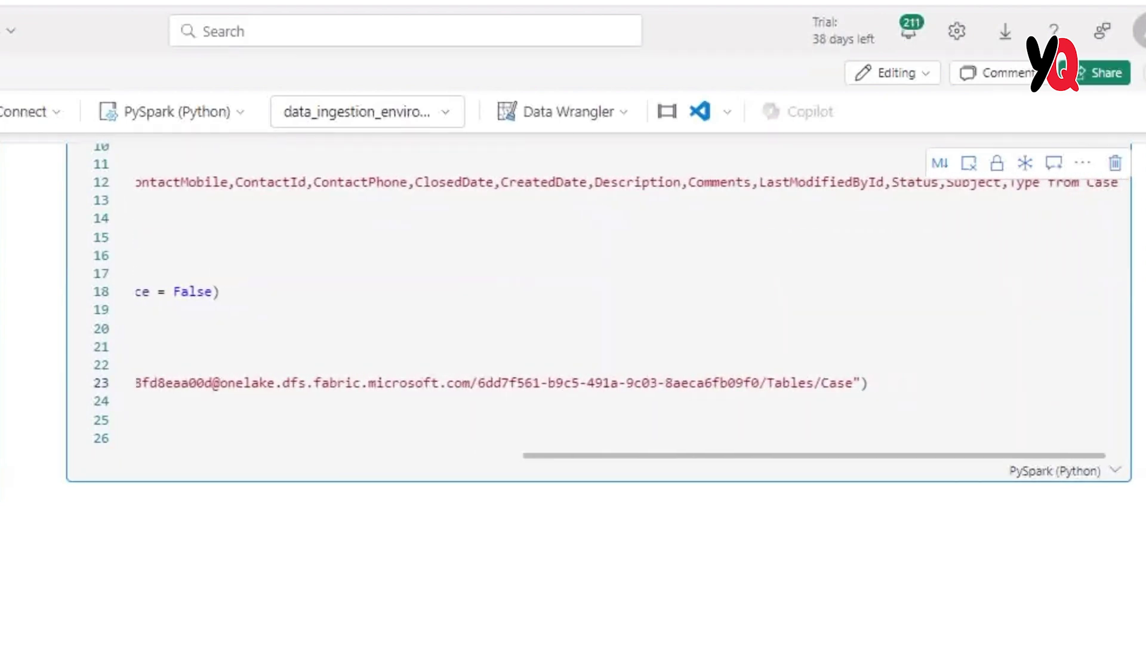
double_click(830, 383)
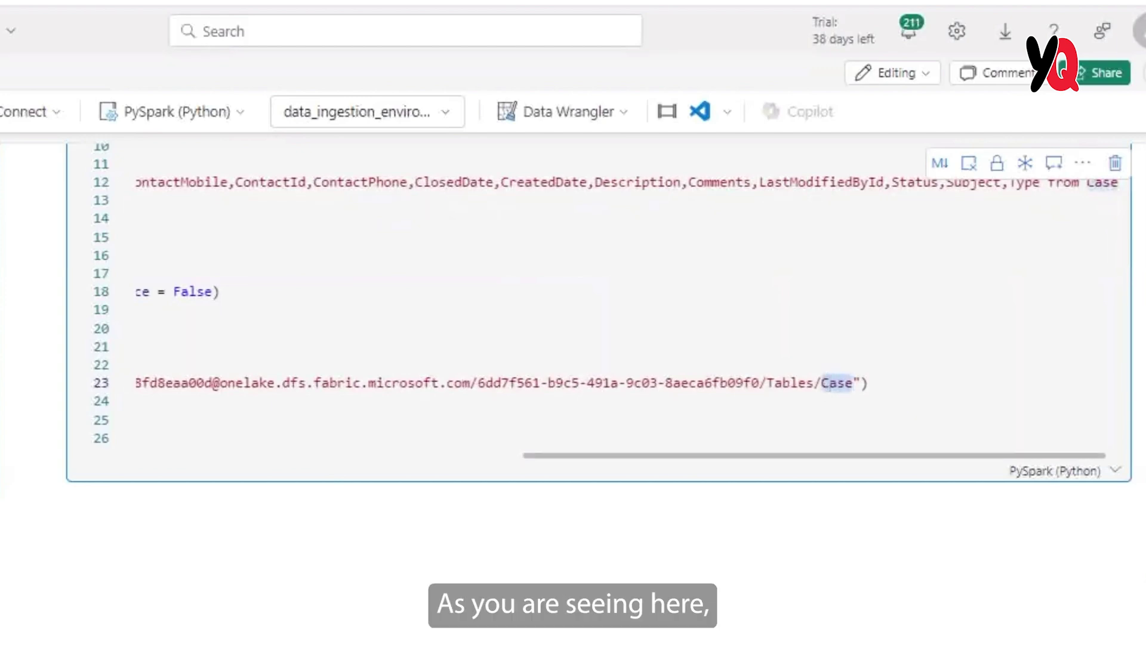
scroll(597, 298, left, 10)
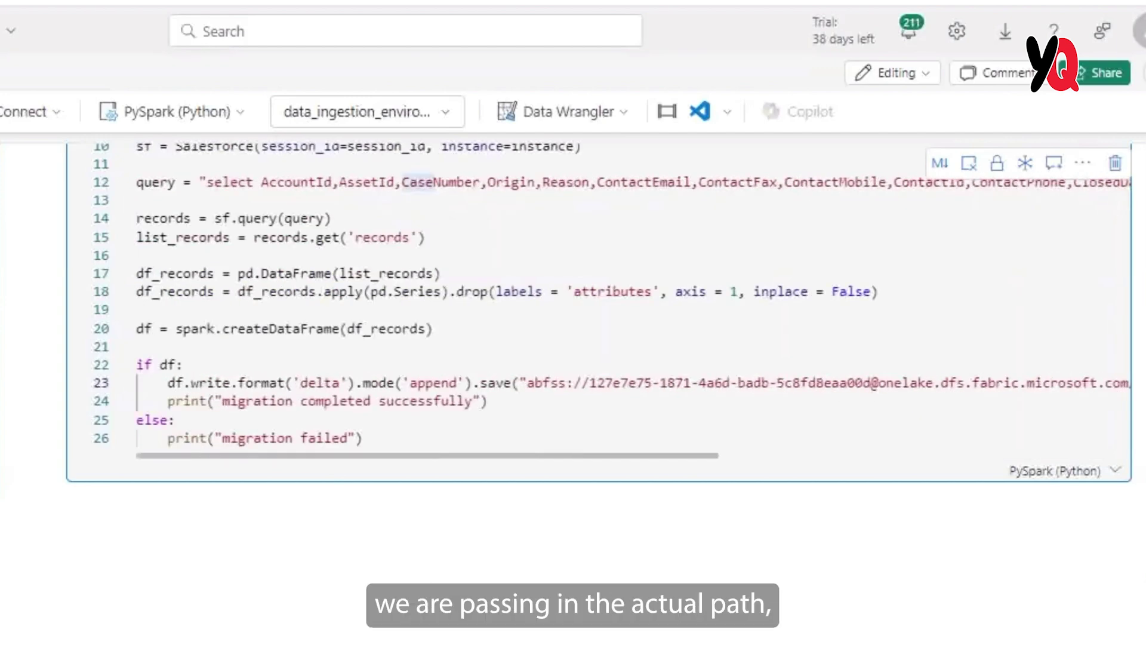
click(363, 438)
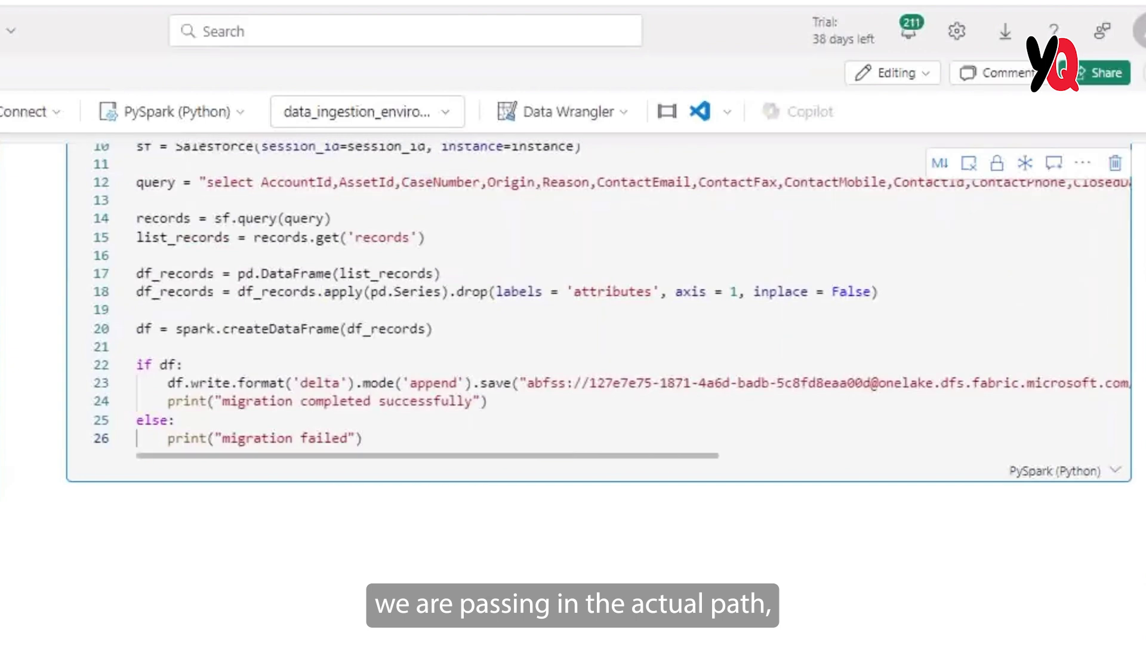
scroll(597, 328, up, 2)
scroll(597, 358, up, 3)
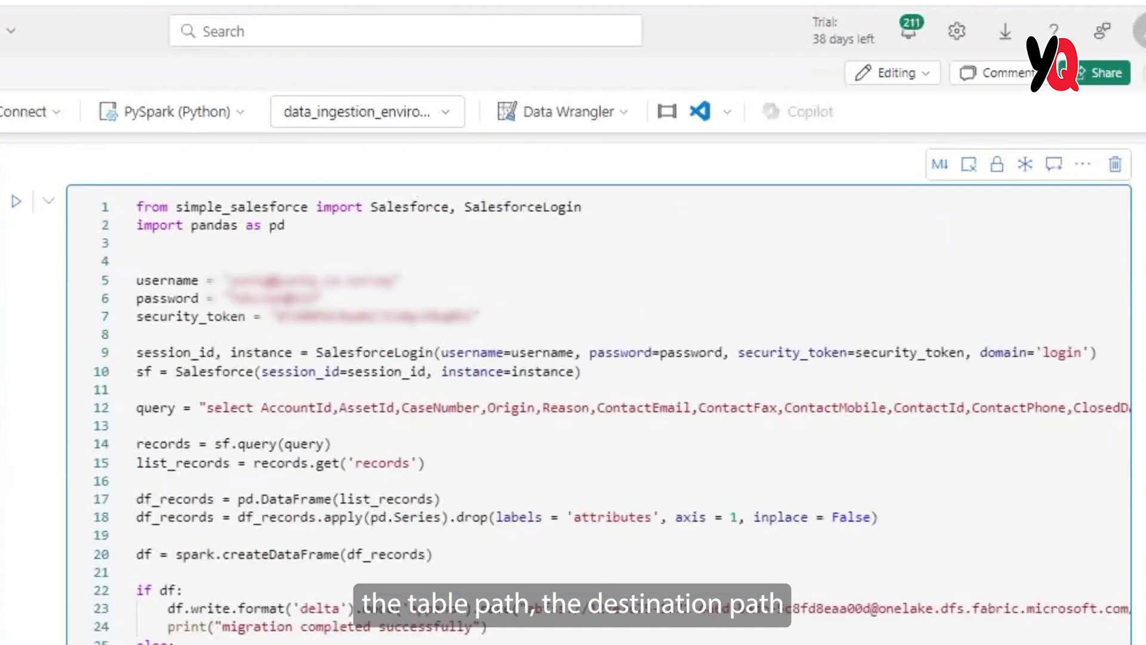
click(20, 112)
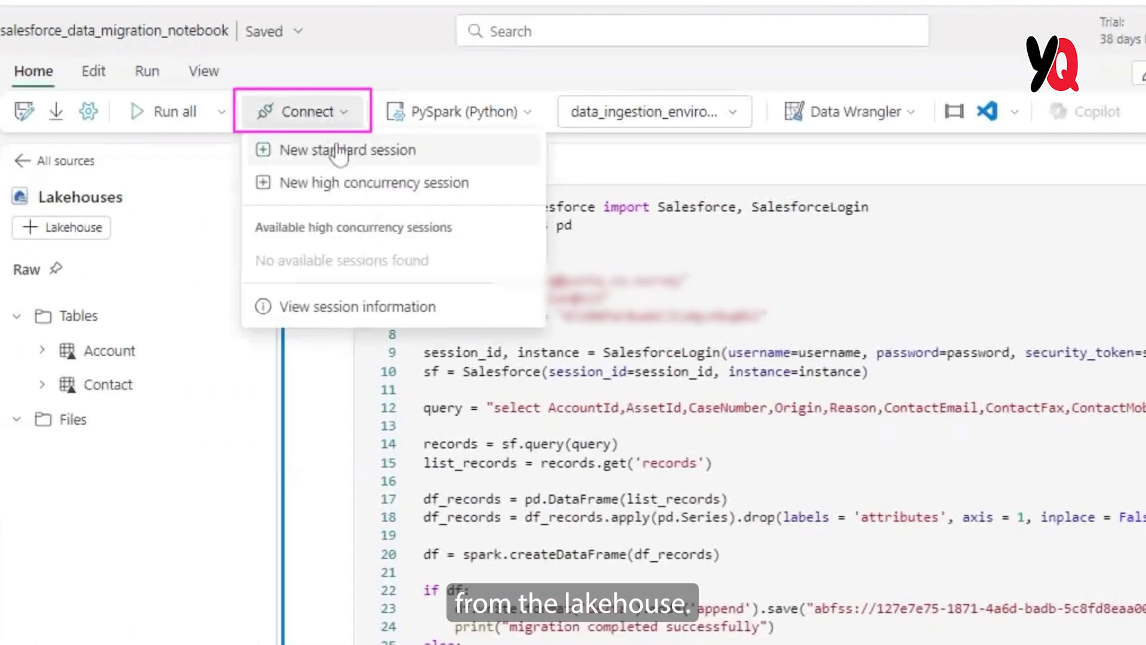
- Connect the notebook to a new standard Spark session
click(338, 150)
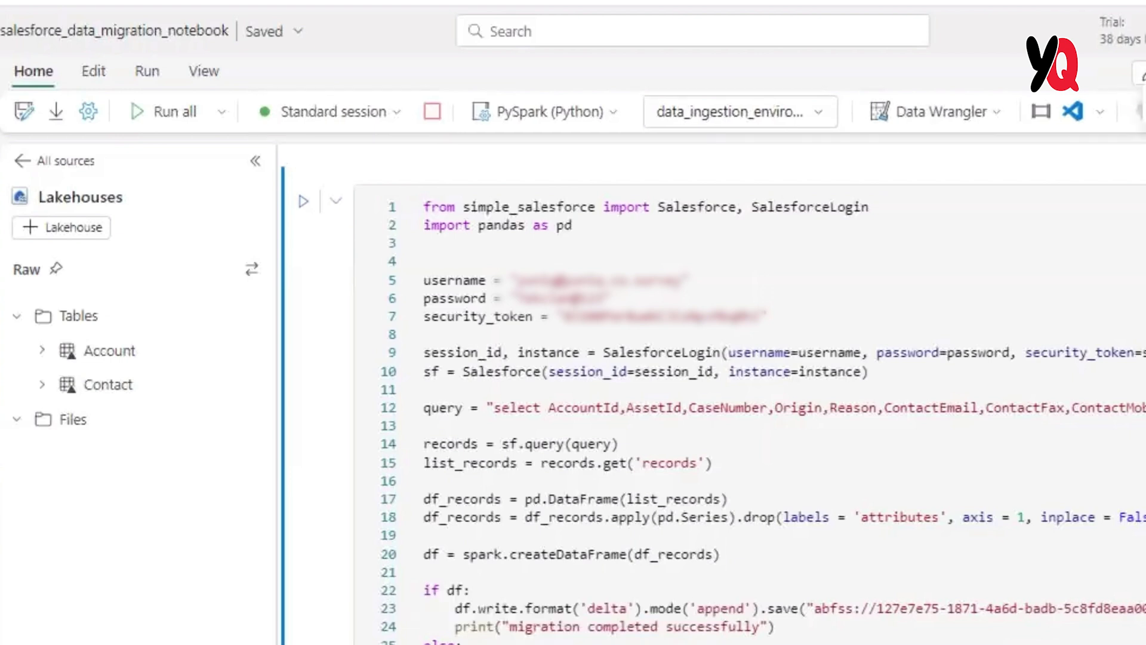
- Run the migration cell until 'migration completed successfully' and check the new Case table
click(312, 209)
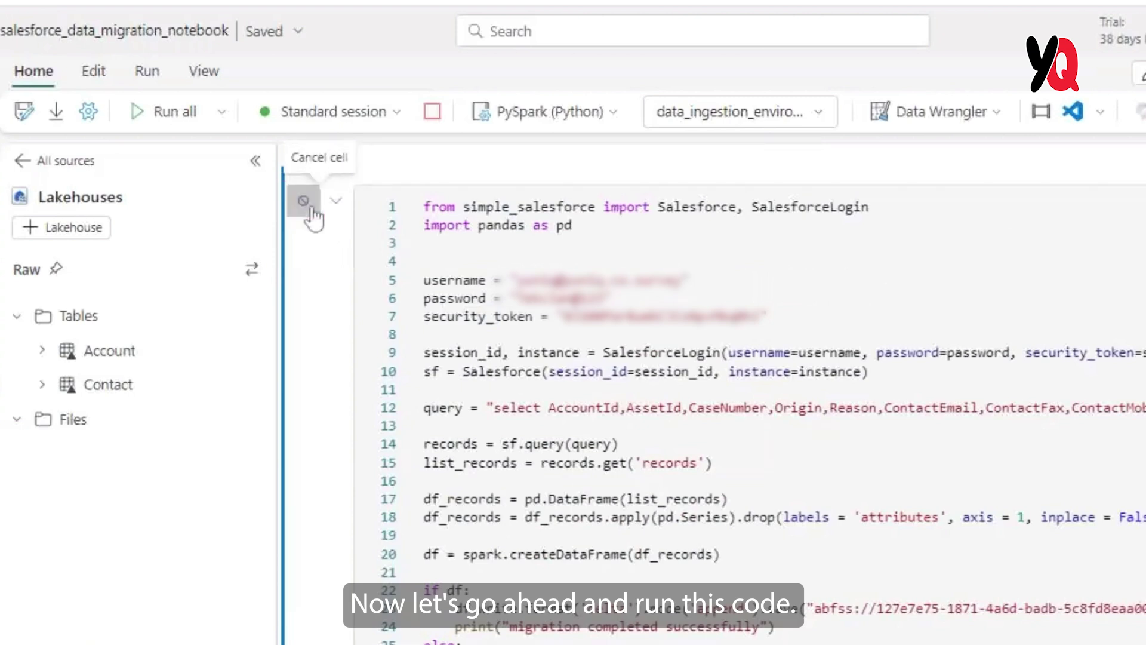
scroll(349, 281, down, 2)
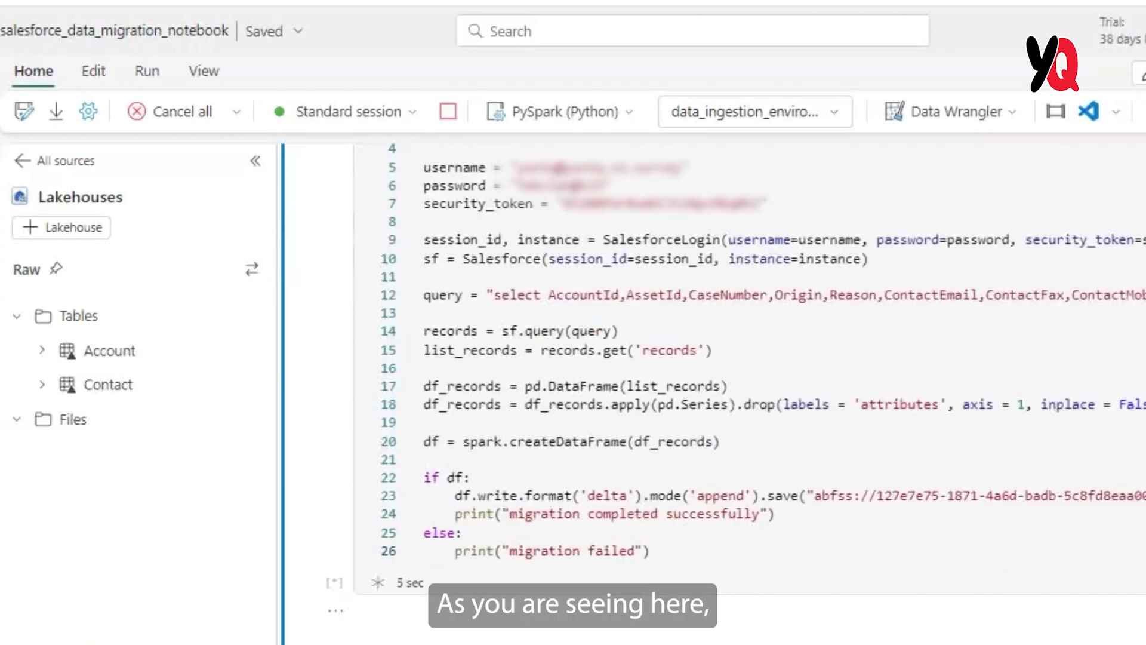
scroll(438, 492, down, 2)
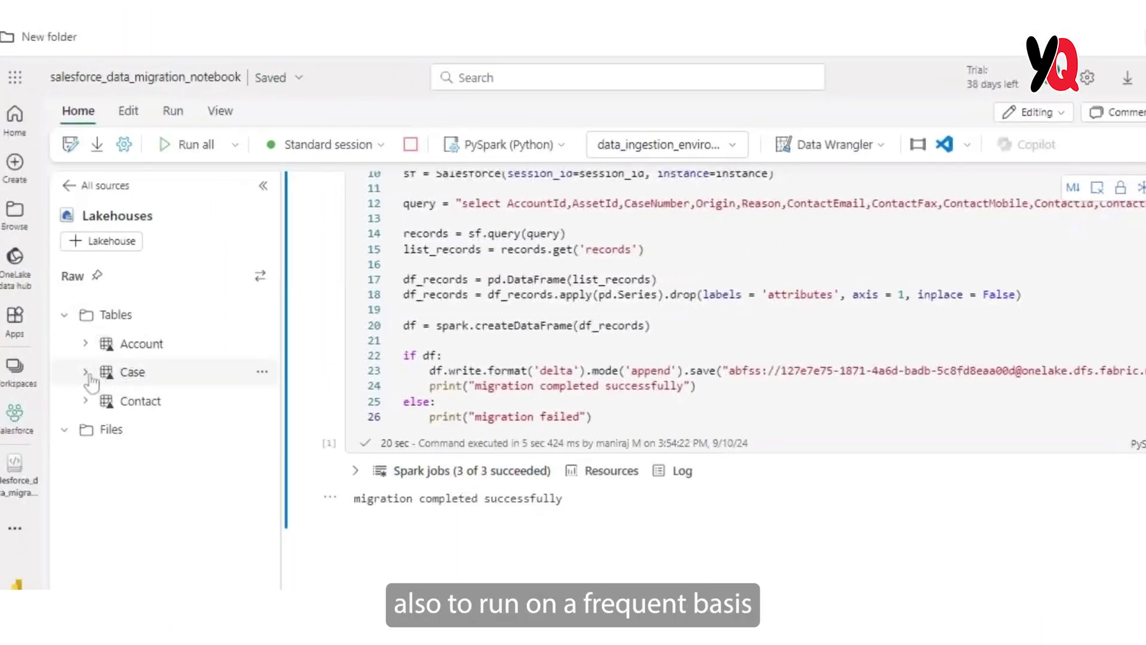
scroll(166, 378, down, 3)
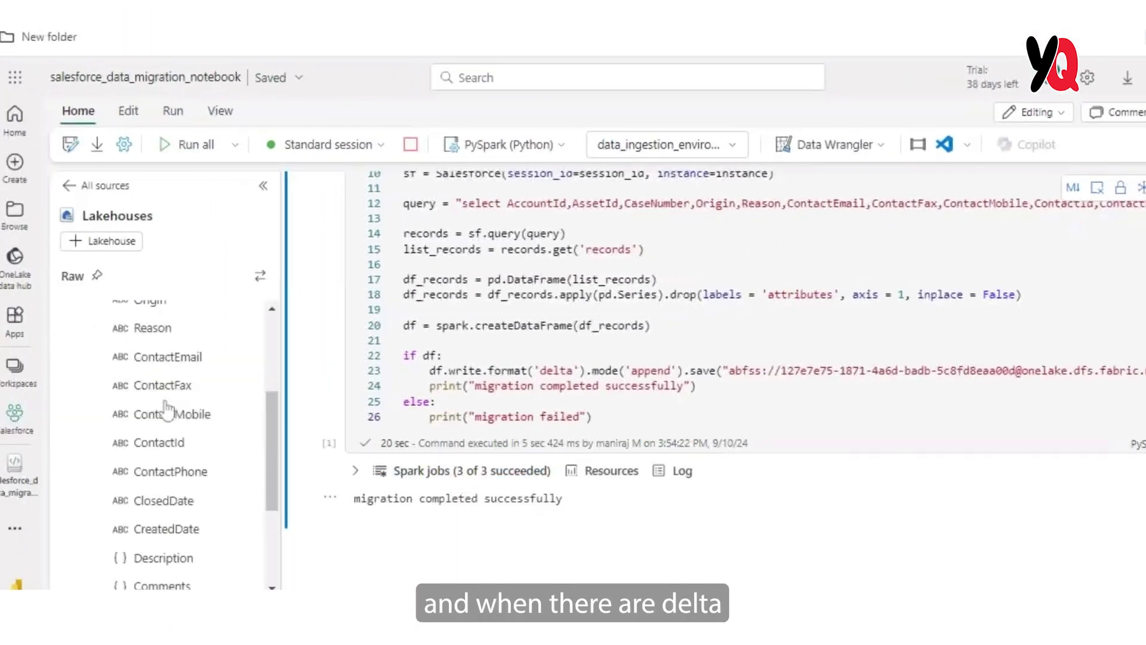
scroll(168, 411, down, 3)
scroll(169, 402, up, 6)
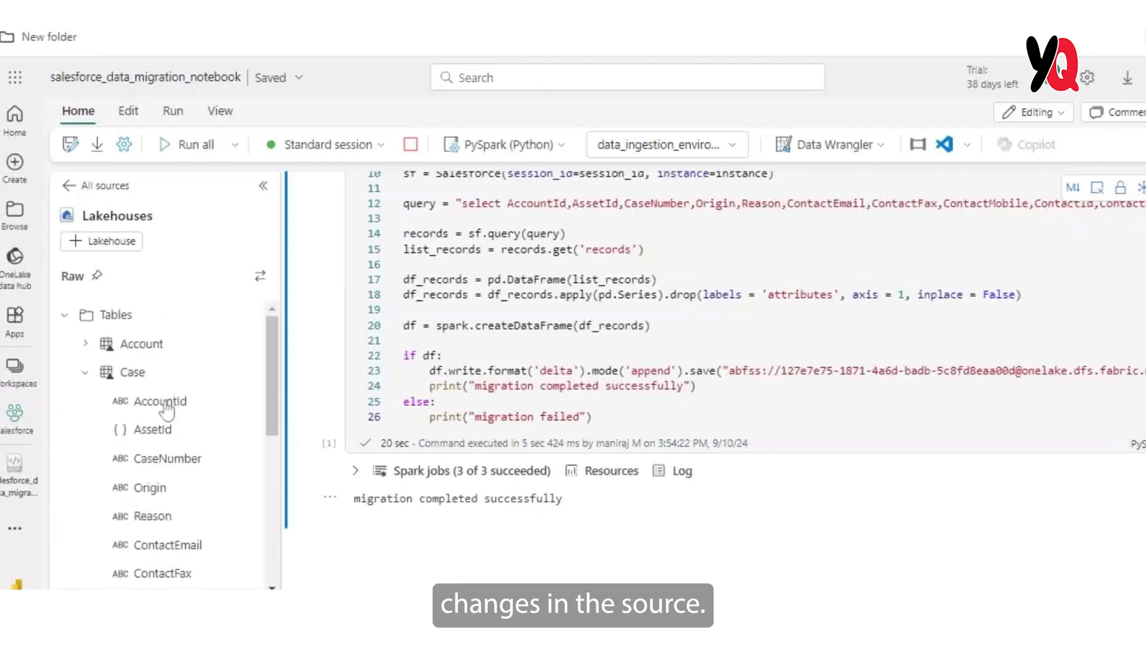
click(85, 373)
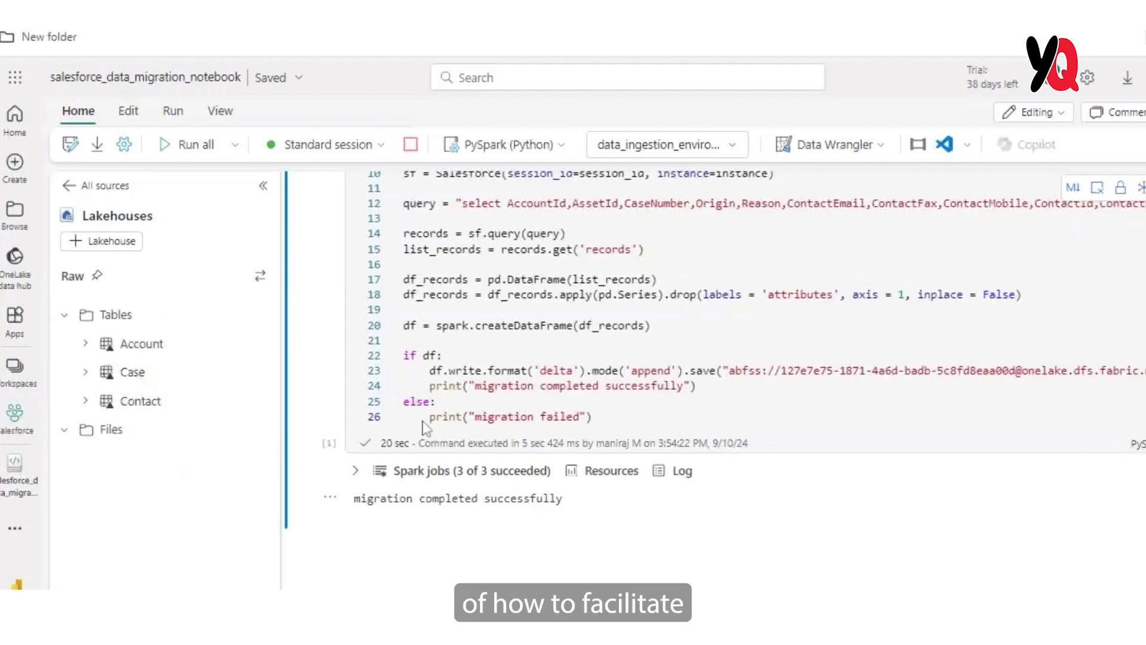